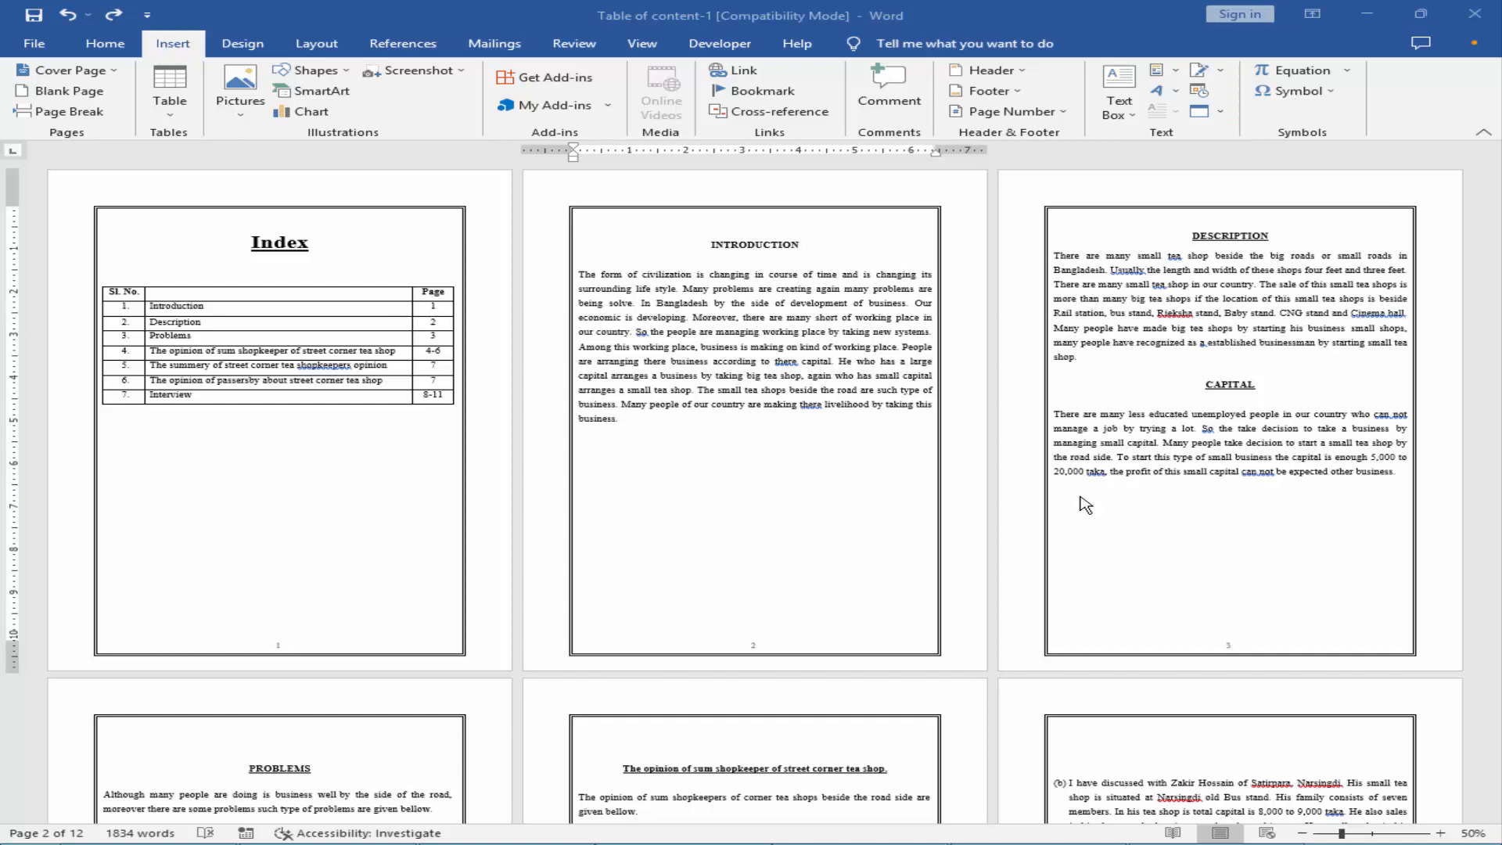
Look over the portrait pages from the Index through the Problems section
{"action": "left_click", "coordinate": [705, 450]}
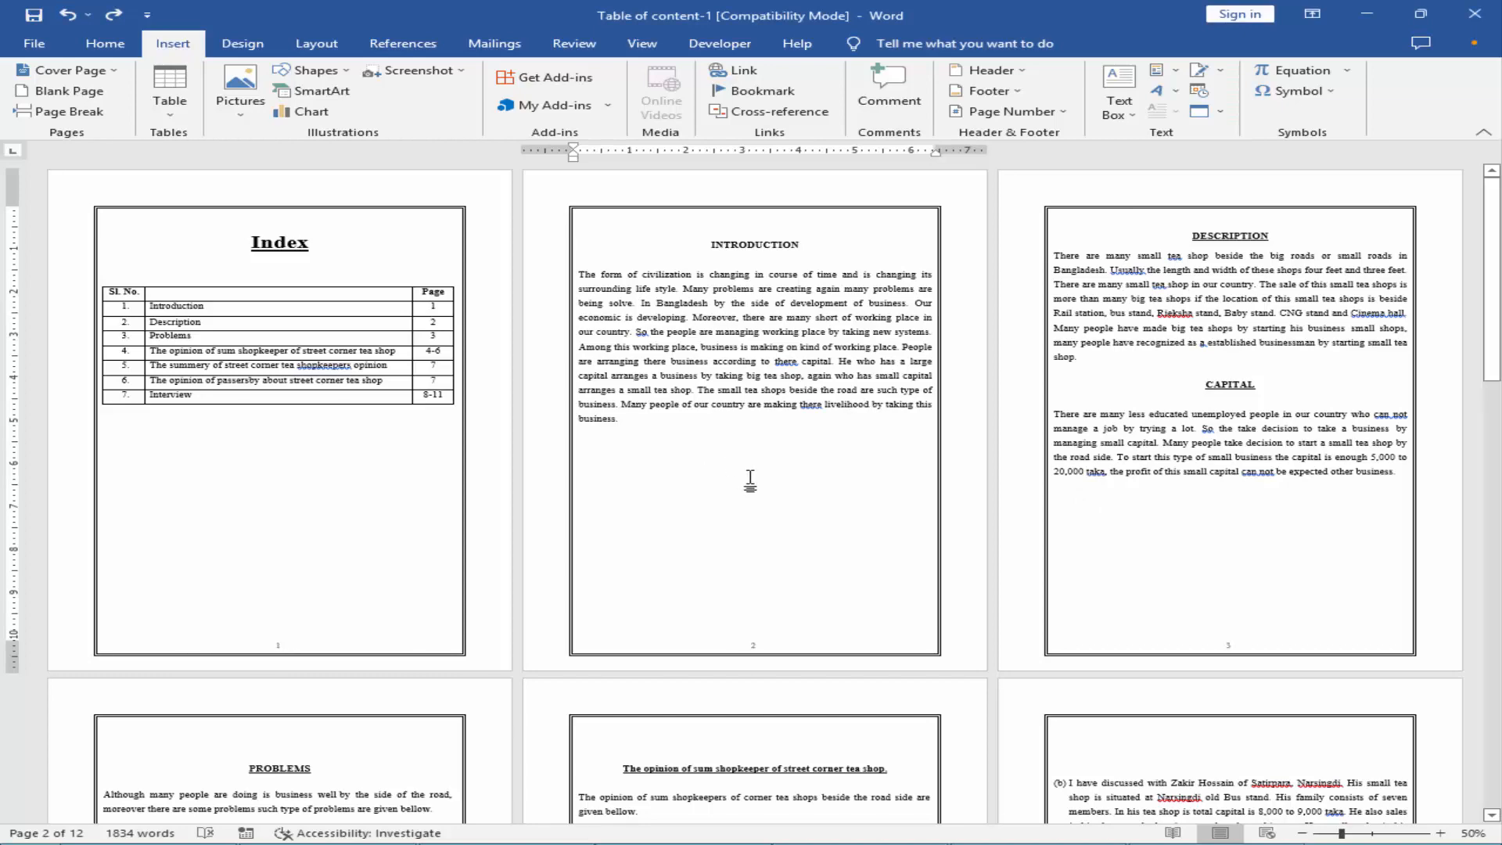
{"action": "scroll", "coordinate": [750, 480], "scroll_direction": "up", "scroll_amount": 3, "text": "ctrl"}
{"action": "scroll", "coordinate": [750, 480], "scroll_direction": "down", "scroll_amount": 2, "text": "ctrl"}
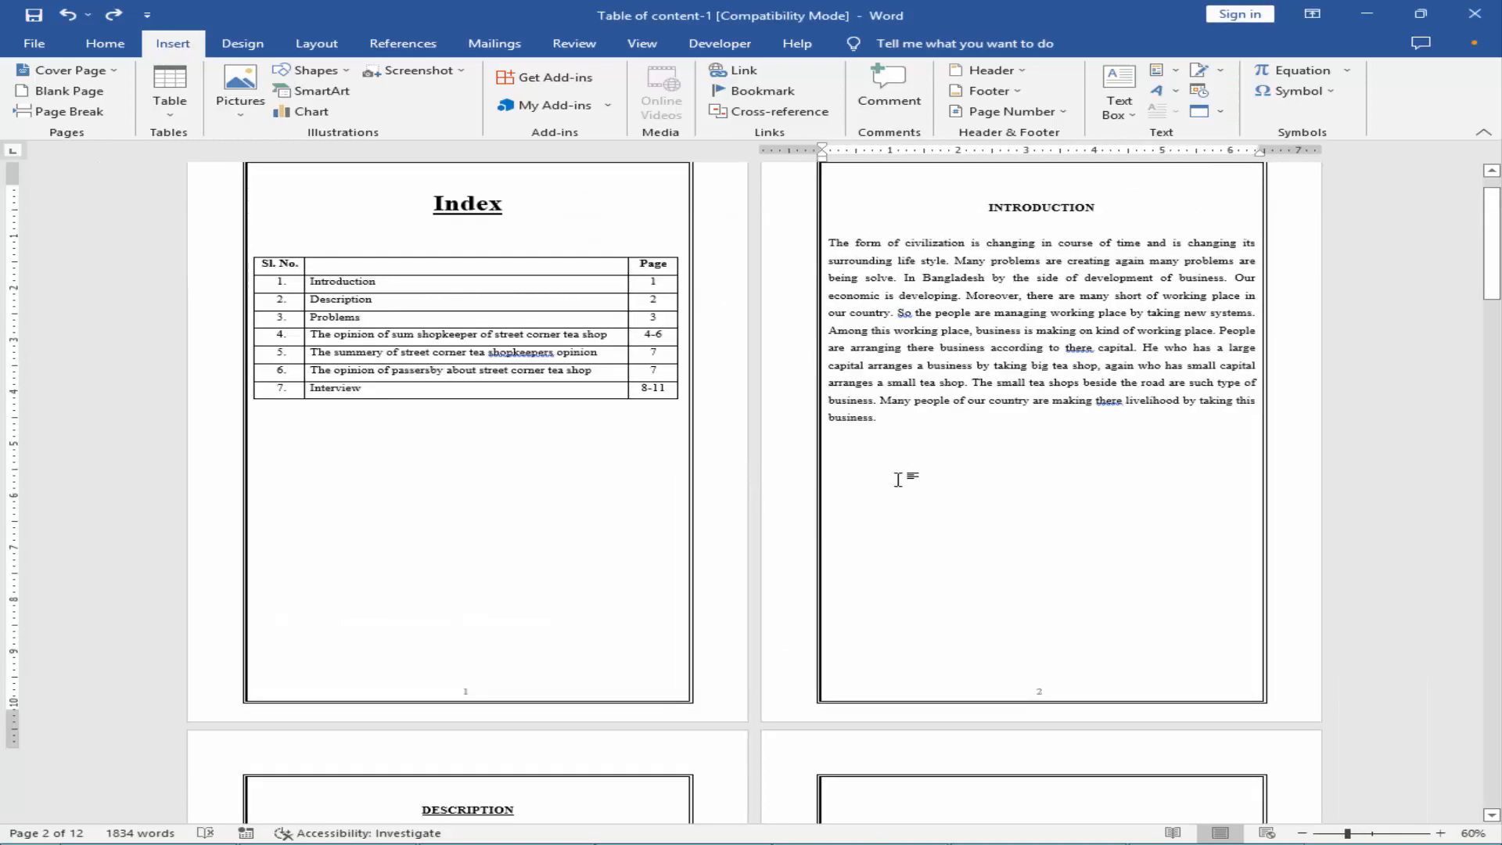
{"action": "scroll", "coordinate": [898, 479], "scroll_direction": "up", "scroll_amount": 1}
{"action": "scroll", "coordinate": [919, 478], "scroll_direction": "down", "scroll_amount": 2}
{"action": "scroll", "coordinate": [919, 478], "scroll_direction": "down", "scroll_amount": 3}
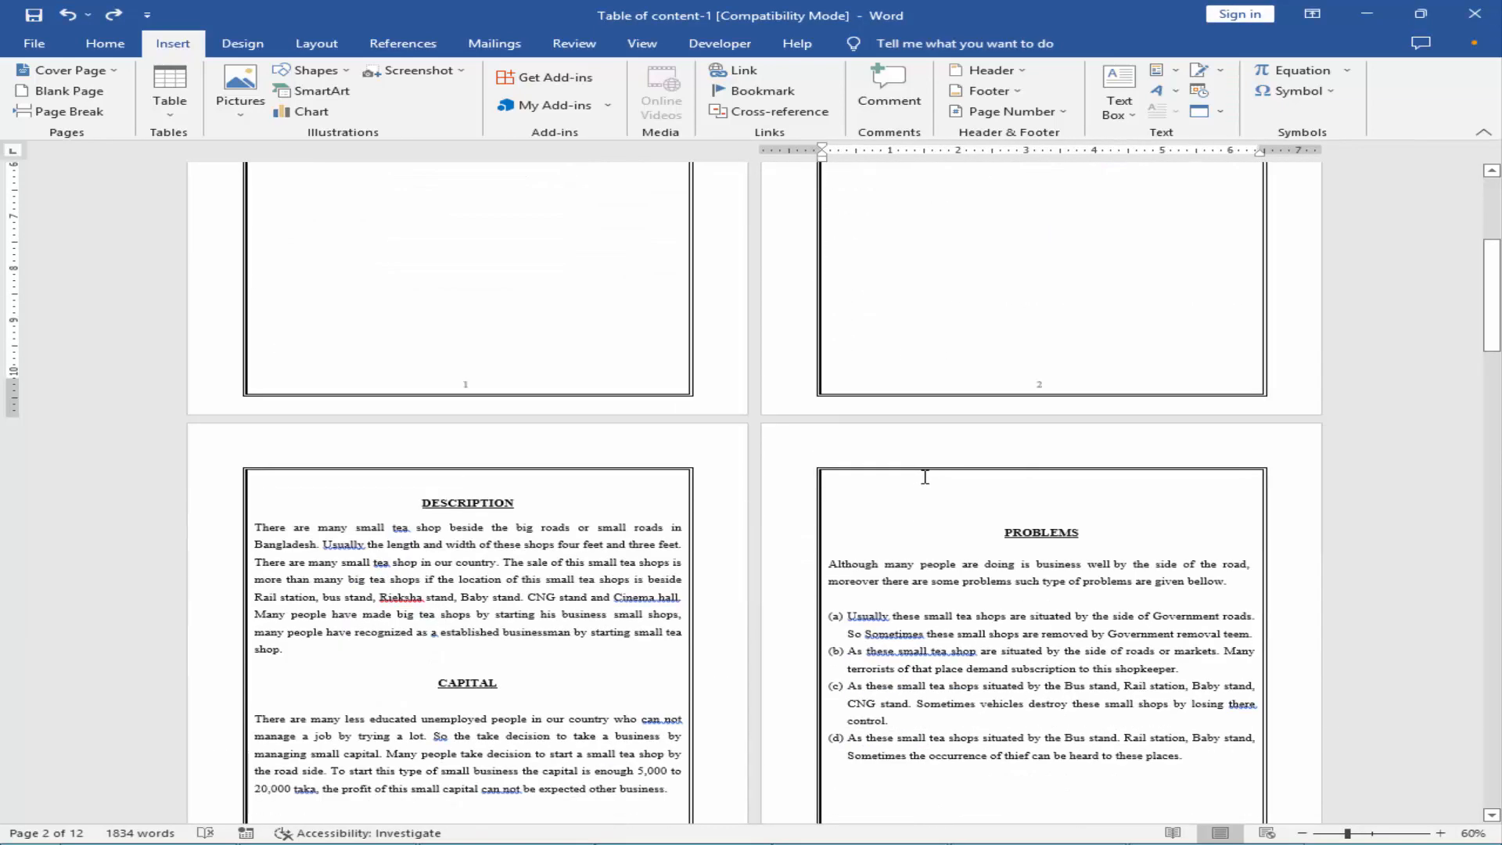
{"action": "scroll", "coordinate": [922, 476], "scroll_direction": "up", "scroll_amount": 4}
{"action": "scroll", "coordinate": [961, 482], "scroll_direction": "up", "scroll_amount": 1}
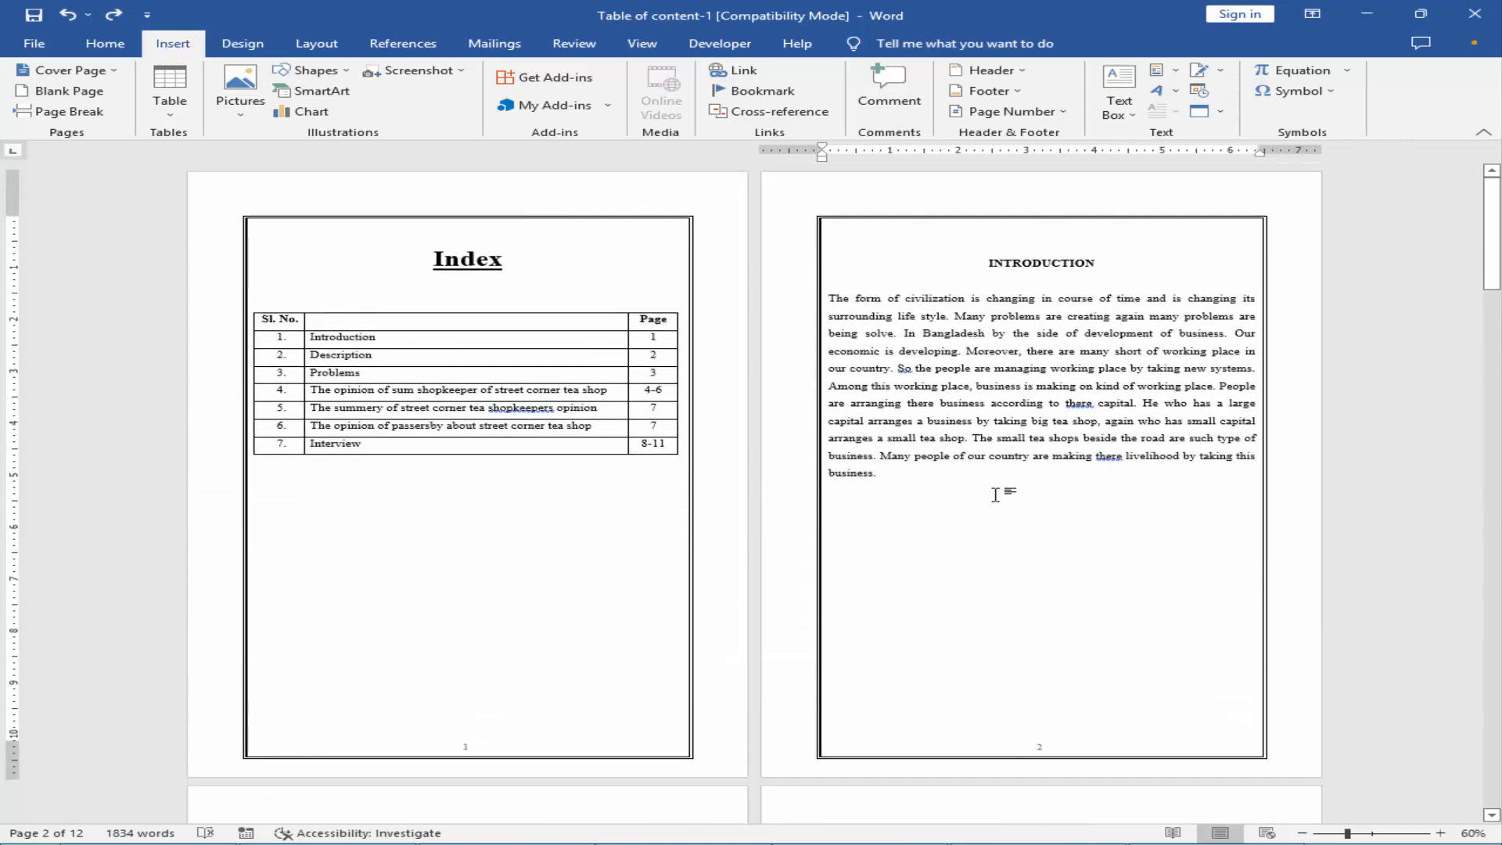
Select the heading and paragraph on the Introduction page and open the detailed page setup for them
{"action": "left_click_drag", "start_coordinate": [971, 467], "coordinate": [917, 235]}
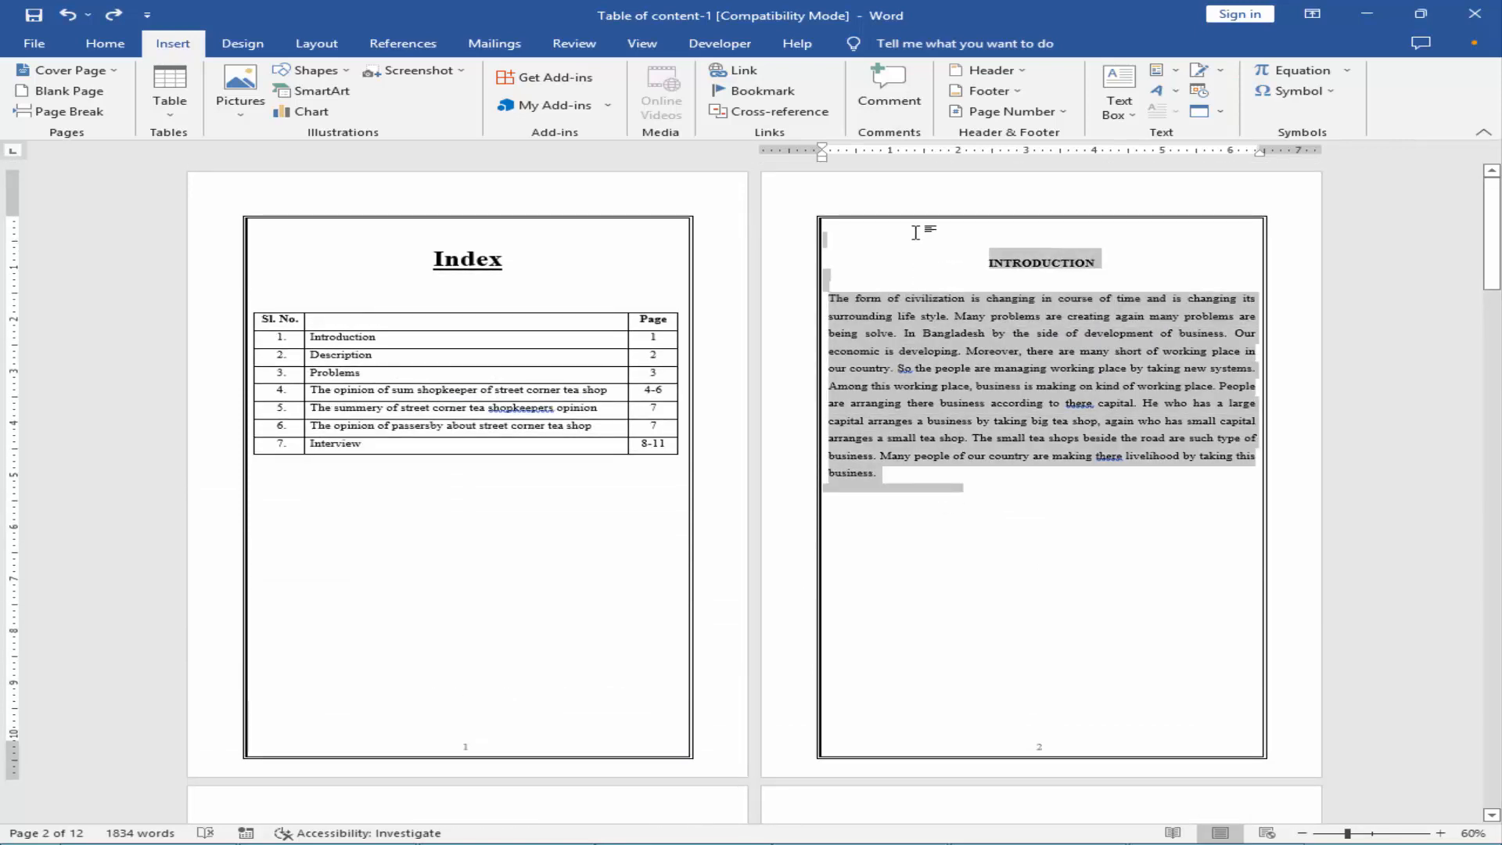
{"action": "left_click", "coordinate": [1049, 696]}
{"action": "left_click_drag", "start_coordinate": [964, 487], "coordinate": [858, 224]}
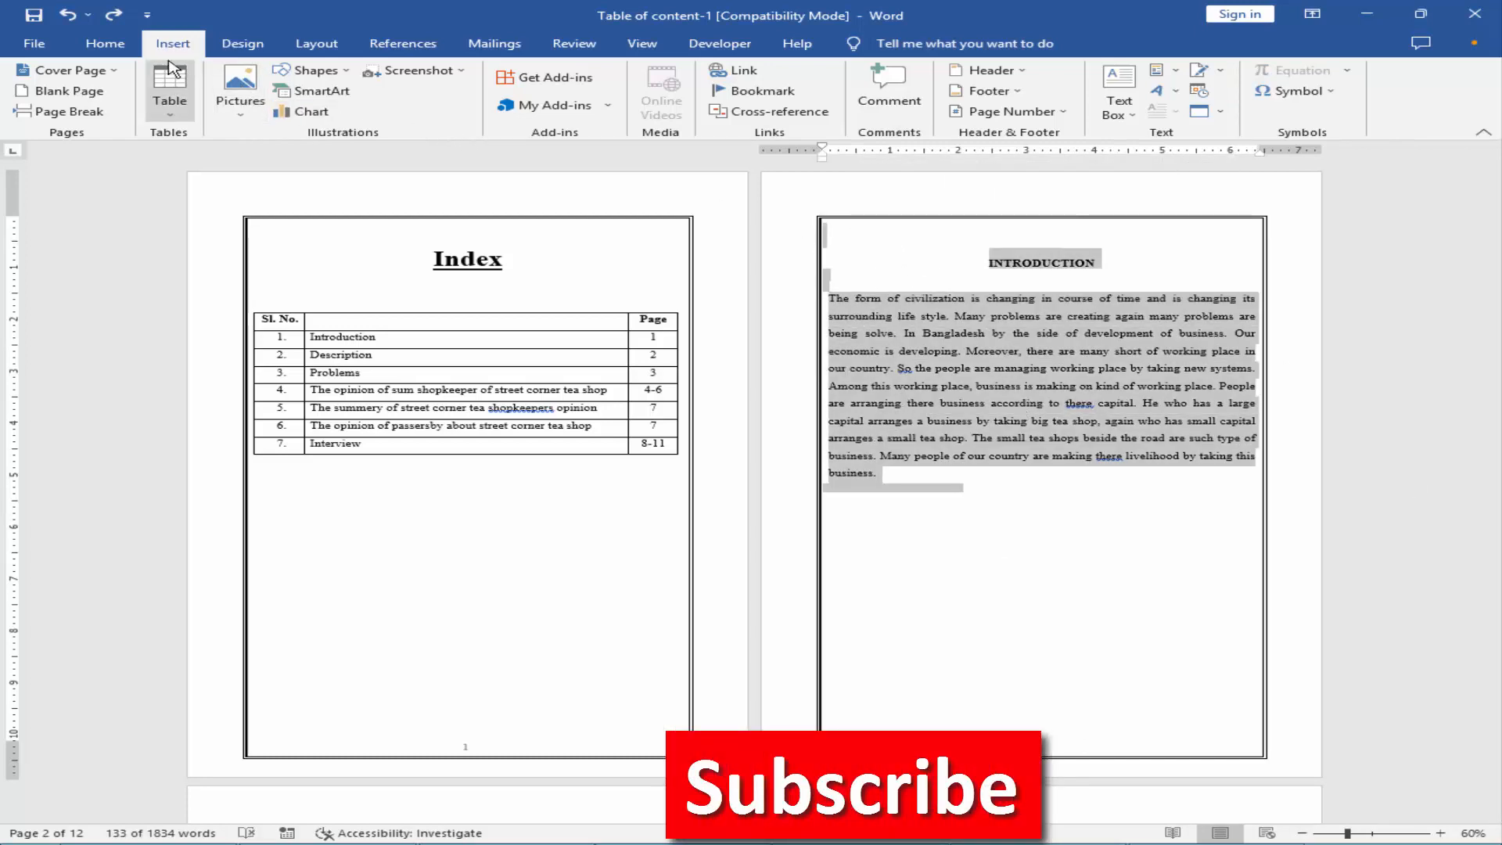
{"action": "left_click", "coordinate": [316, 44]}
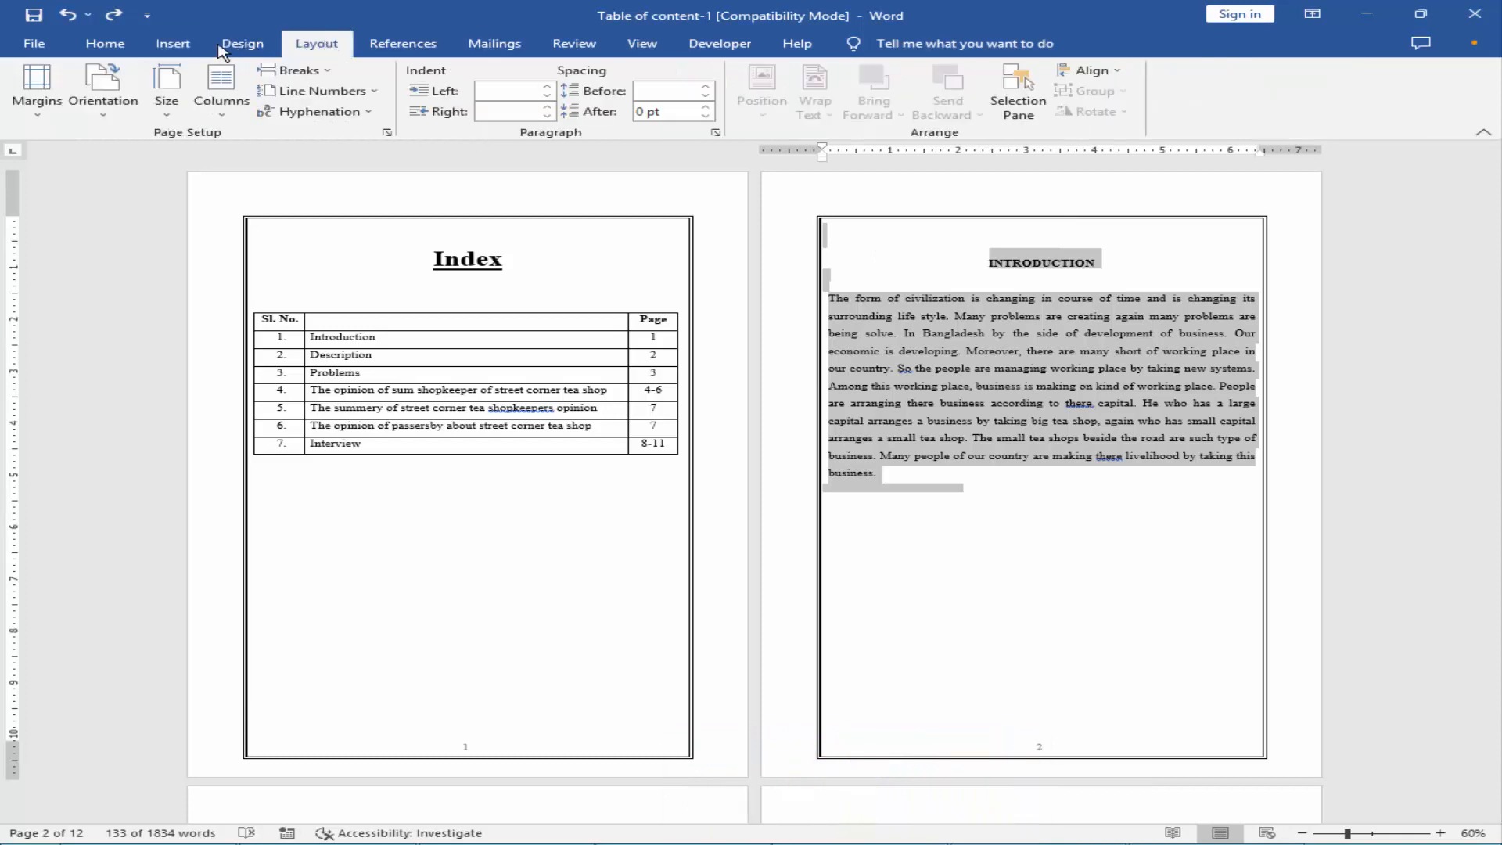
{"action": "left_click", "coordinate": [167, 93]}
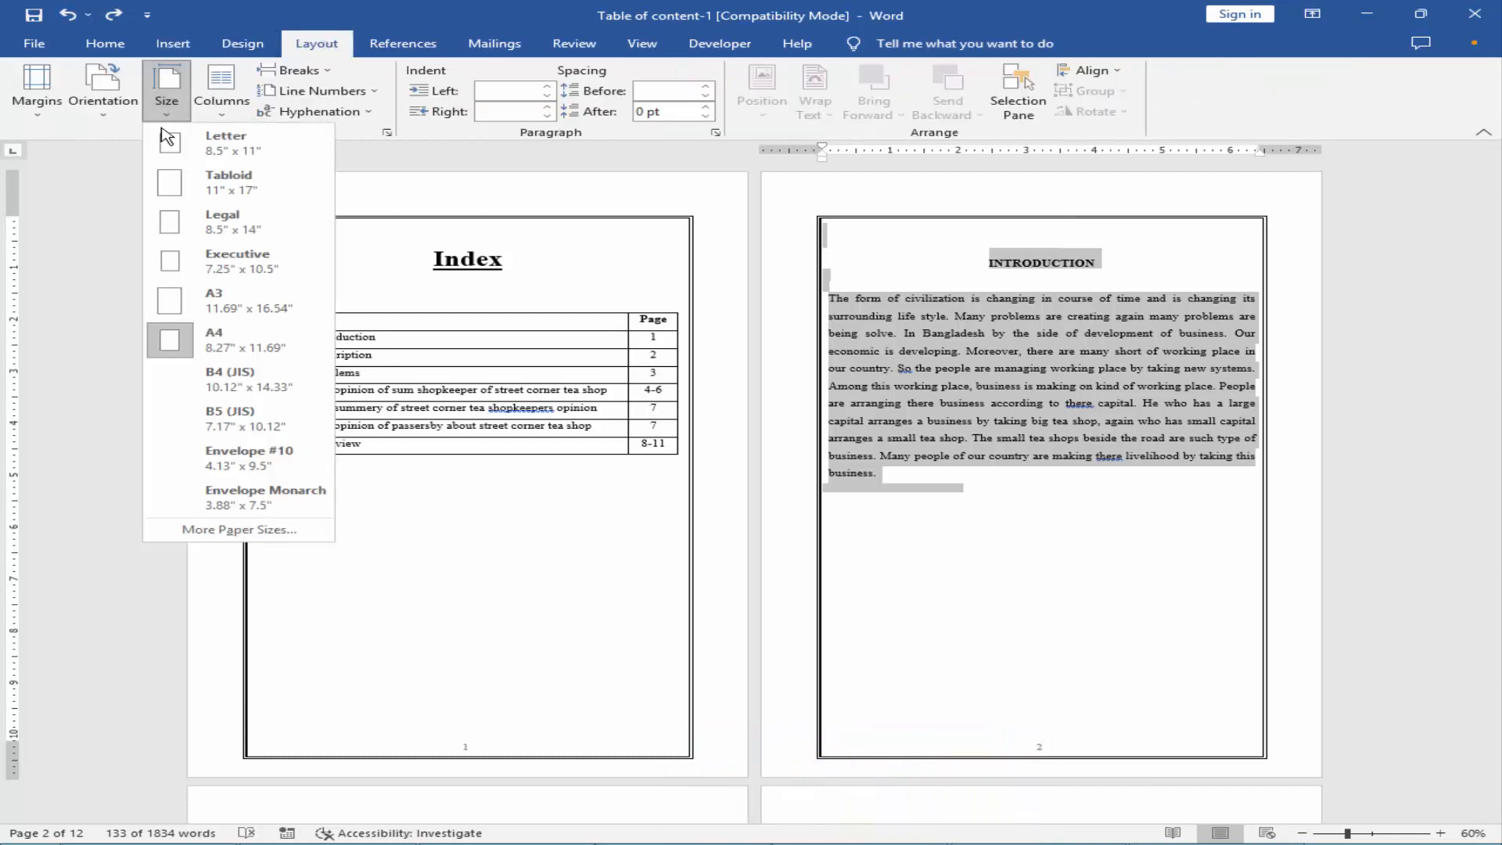
{"action": "left_click", "coordinate": [244, 532]}
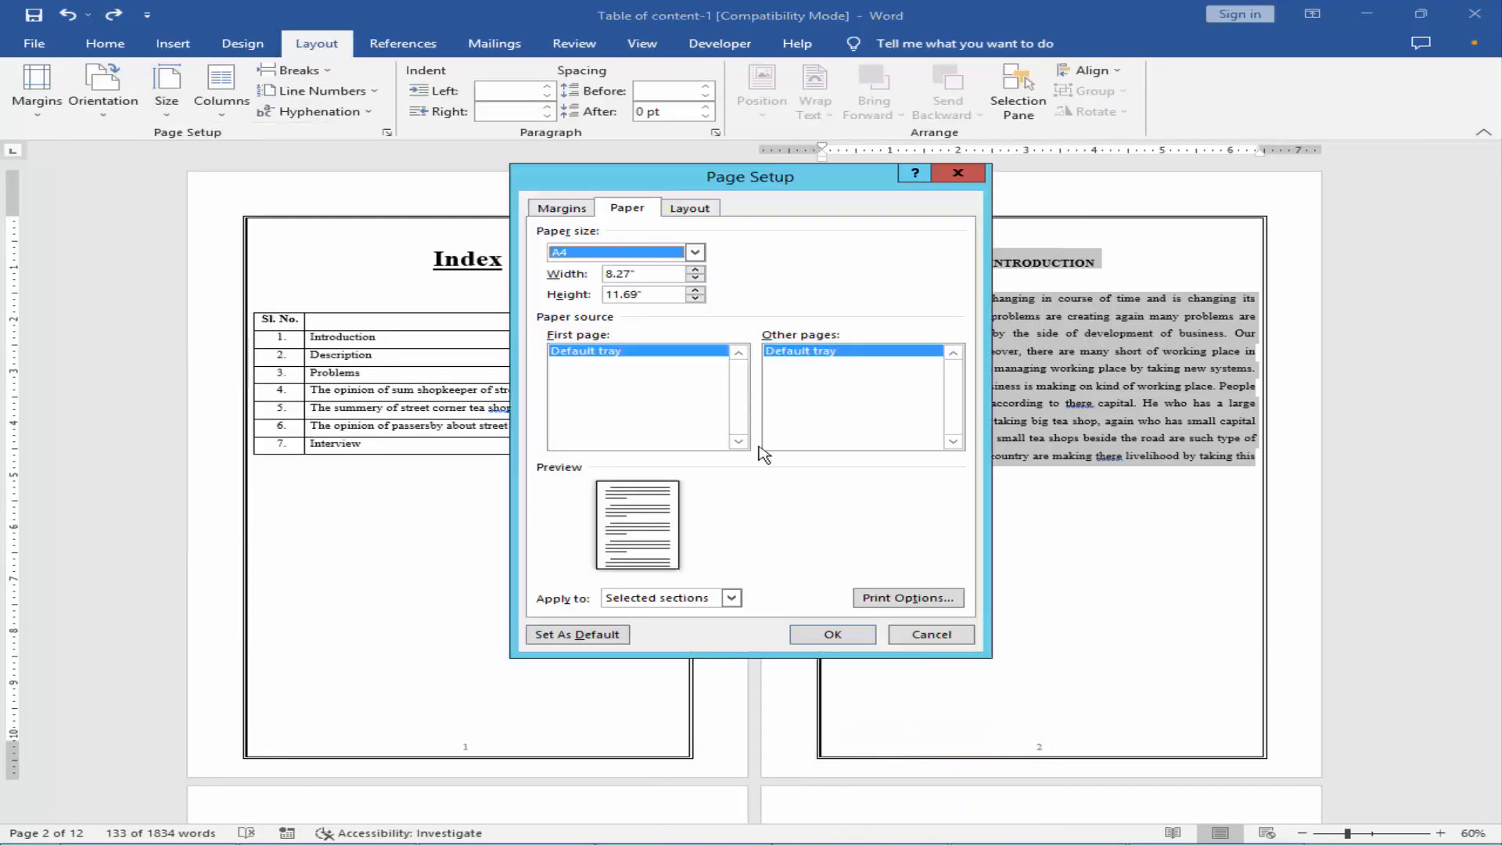
Set the orientation to Landscape and apply it only to the selected text of the Introduction page
{"action": "left_click", "coordinate": [561, 208]}
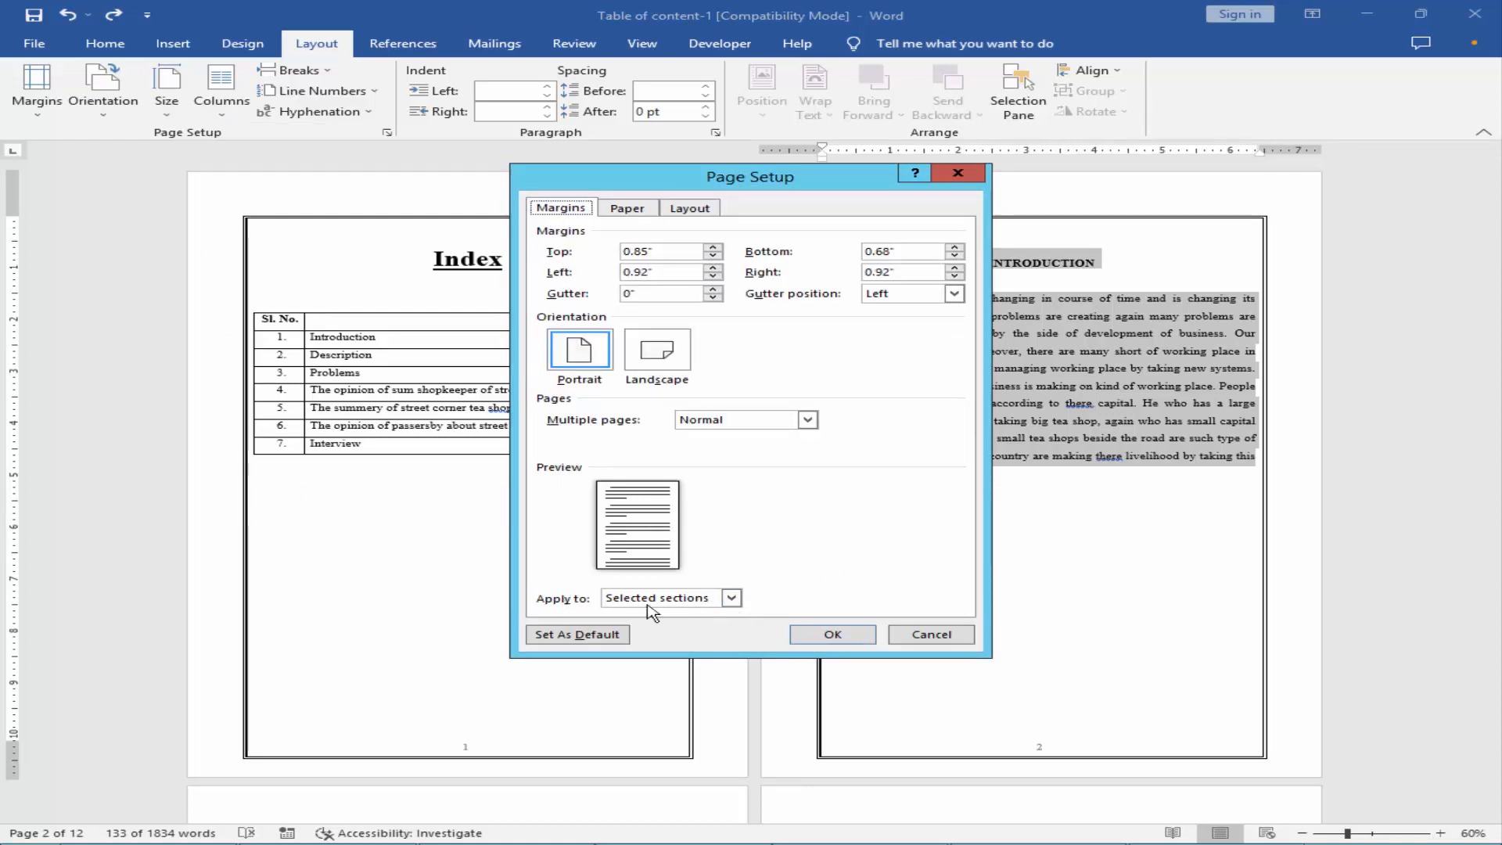
{"action": "left_click", "coordinate": [727, 597]}
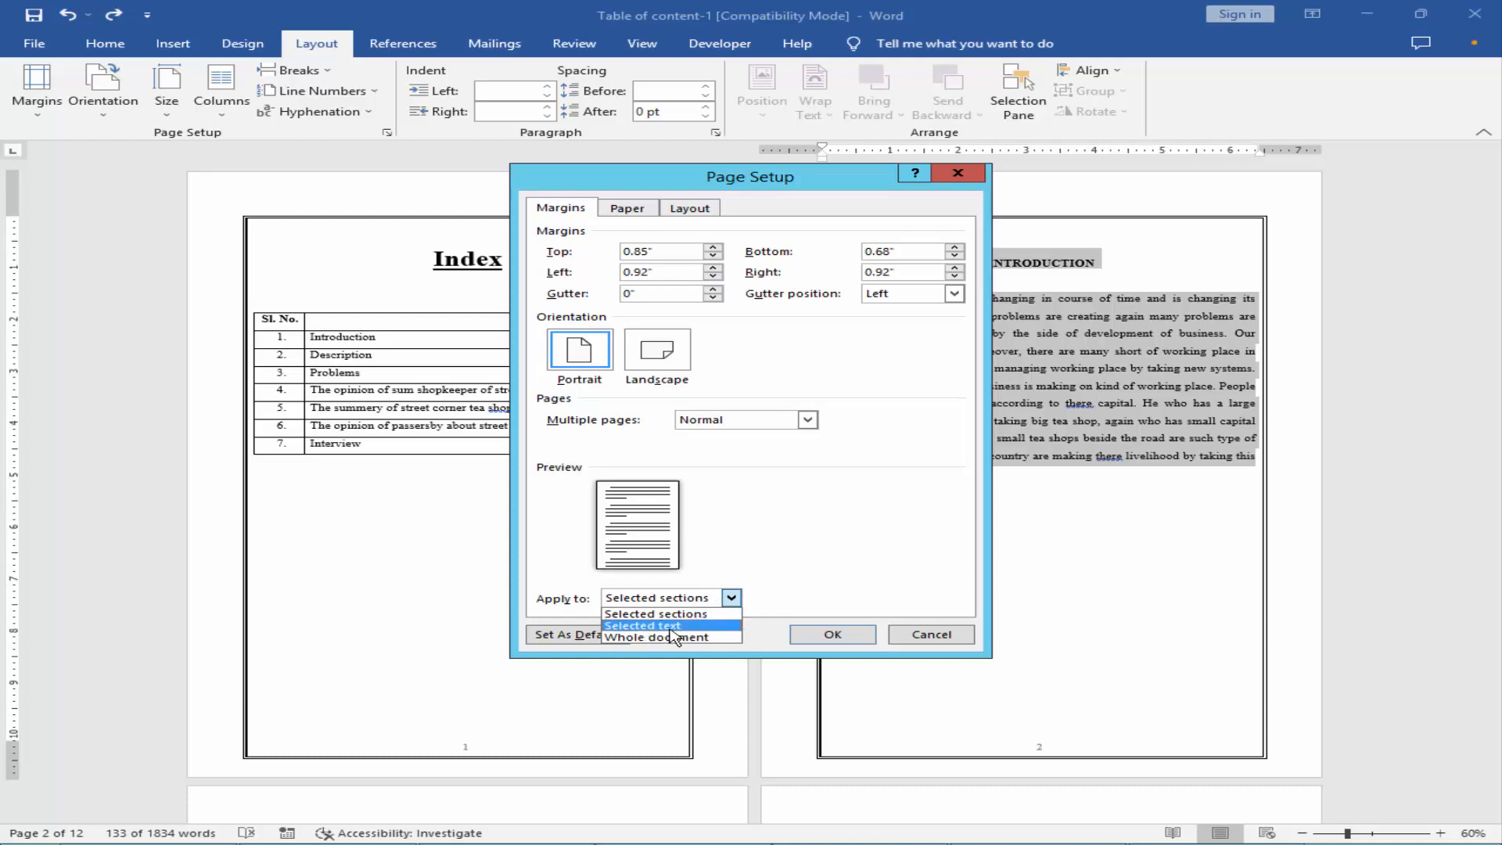
{"action": "left_click", "coordinate": [679, 626]}
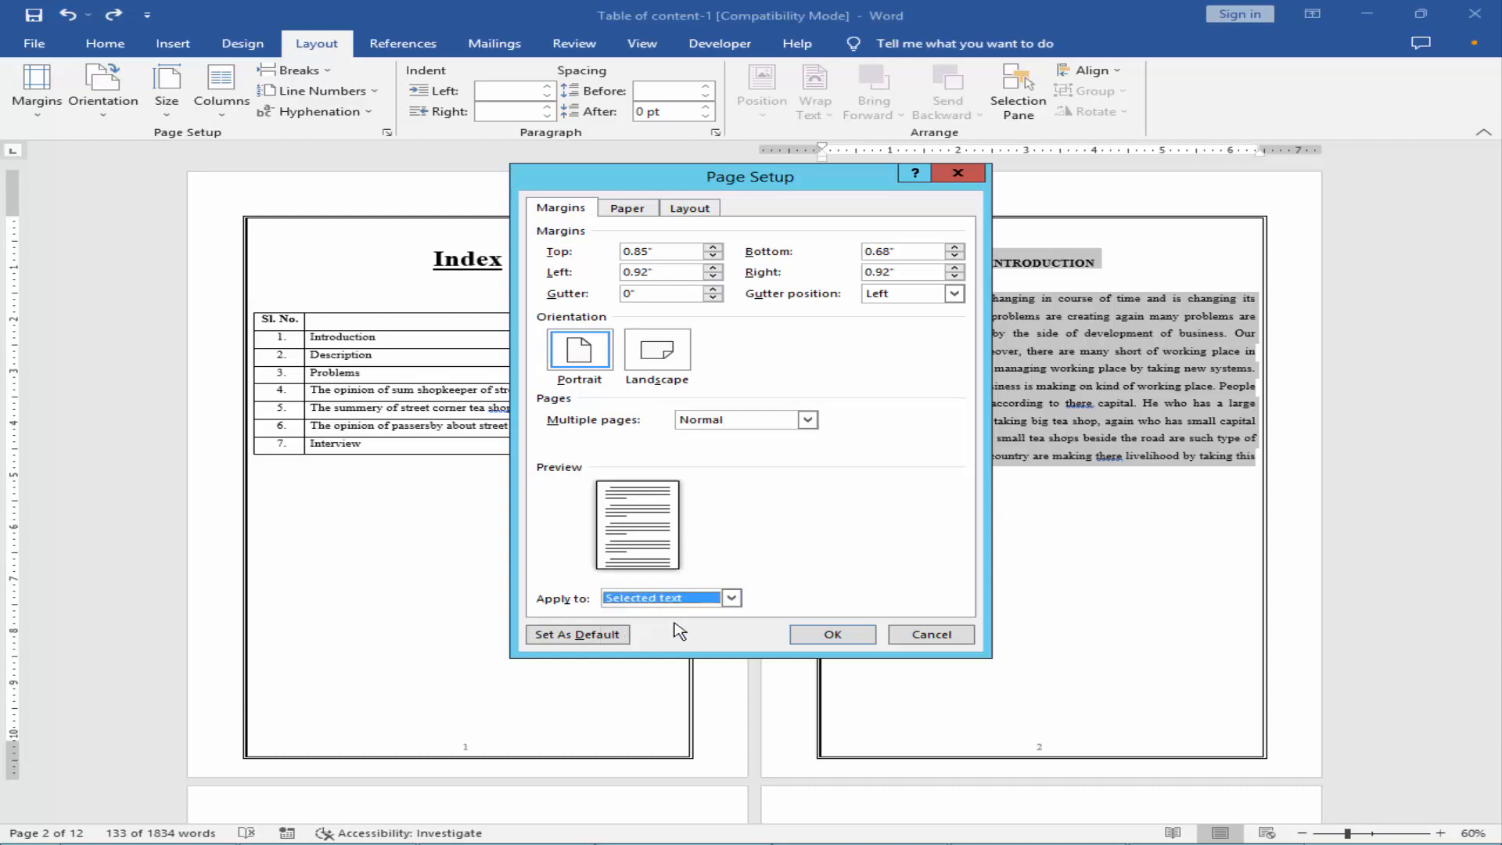
{"action": "left_click", "coordinate": [627, 208]}
{"action": "left_click", "coordinate": [730, 596]}
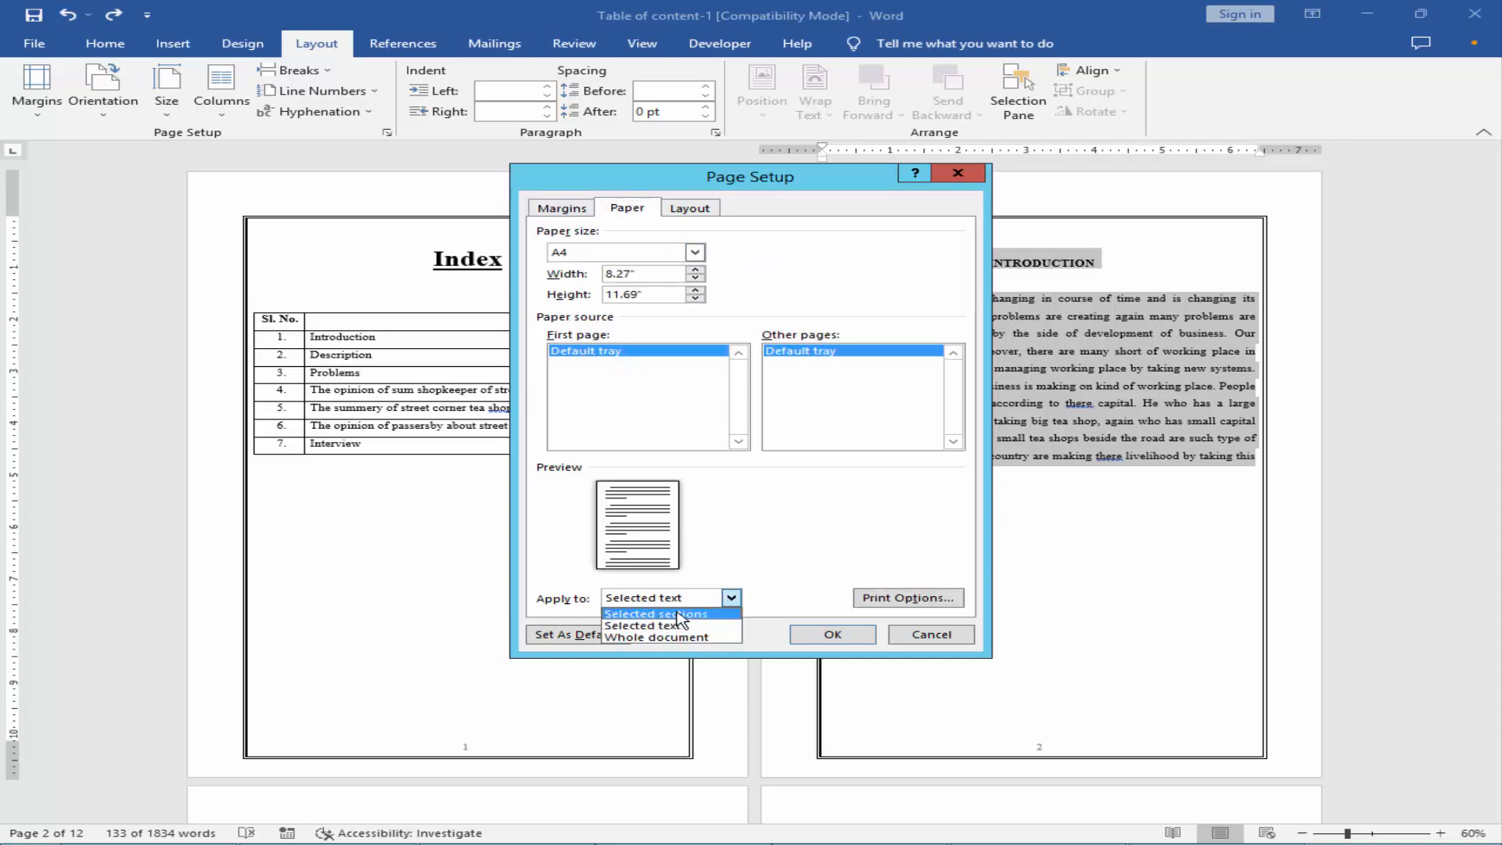
{"action": "left_click", "coordinate": [611, 626]}
{"action": "left_click", "coordinate": [565, 209]}
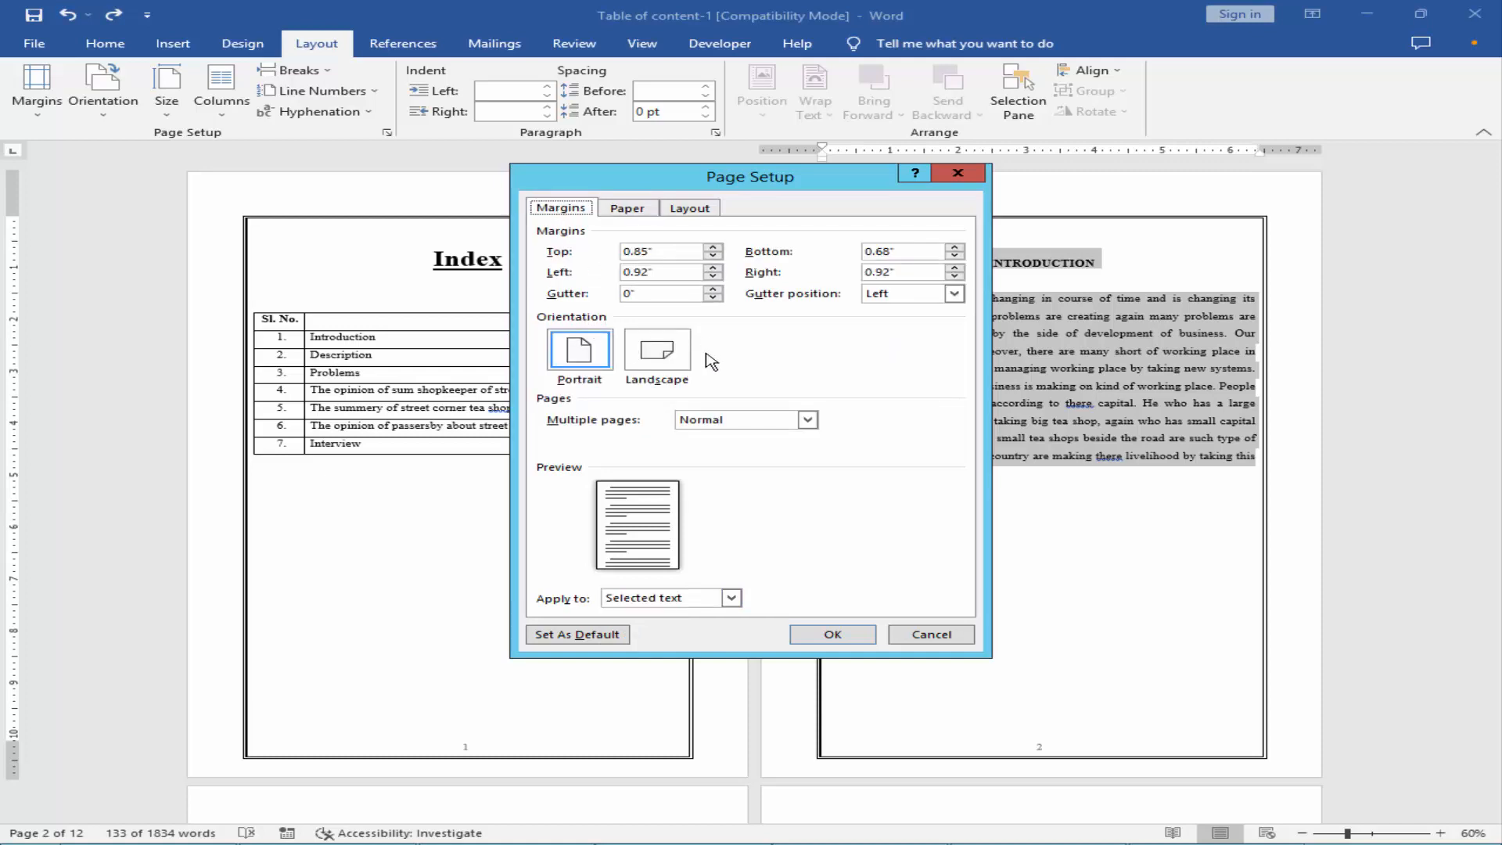
{"action": "left_click", "coordinate": [664, 356]}
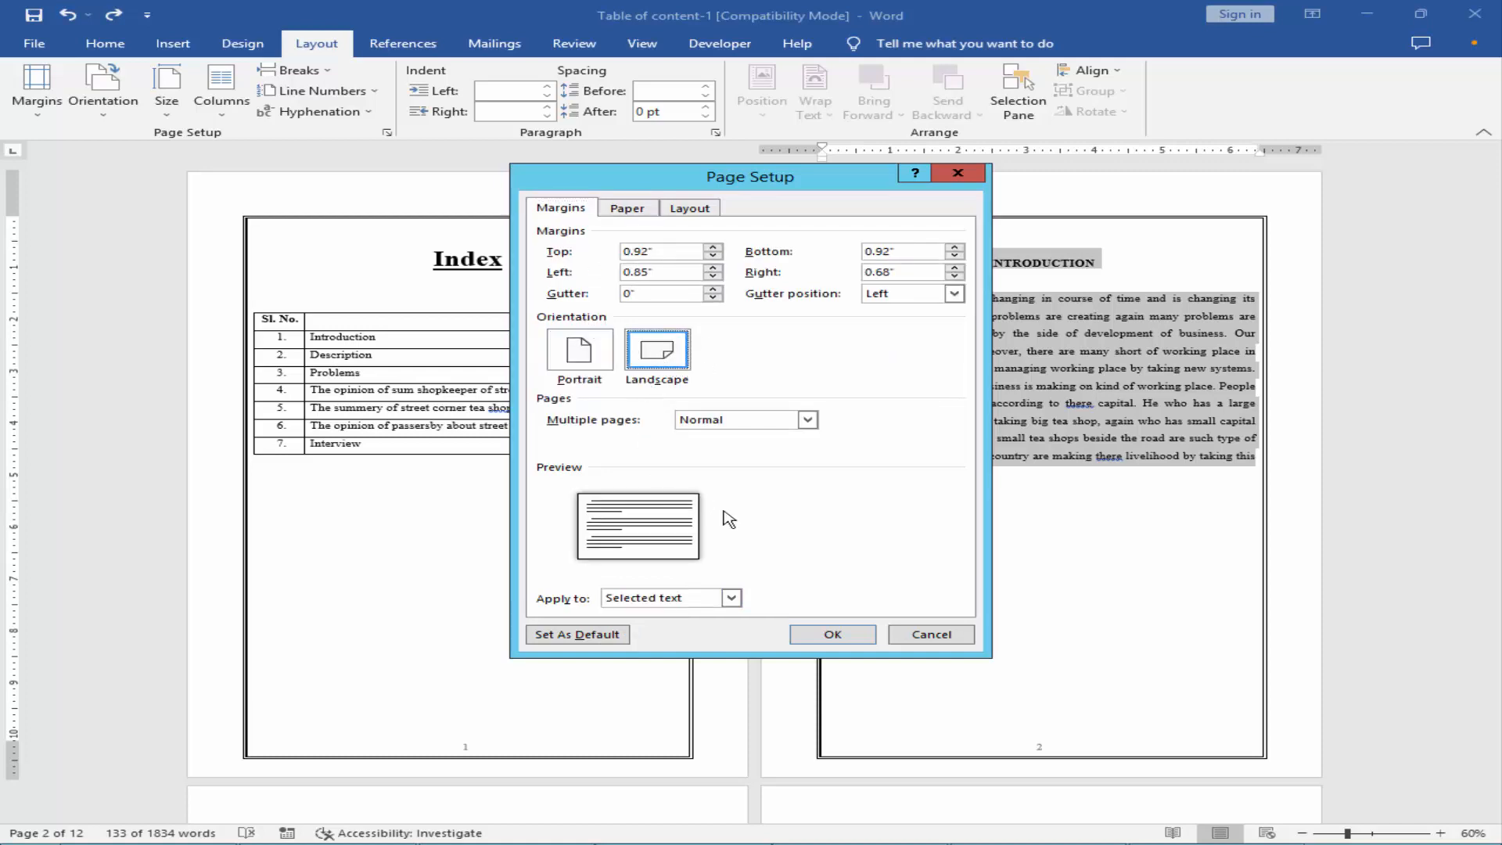
{"action": "left_click", "coordinate": [832, 635]}
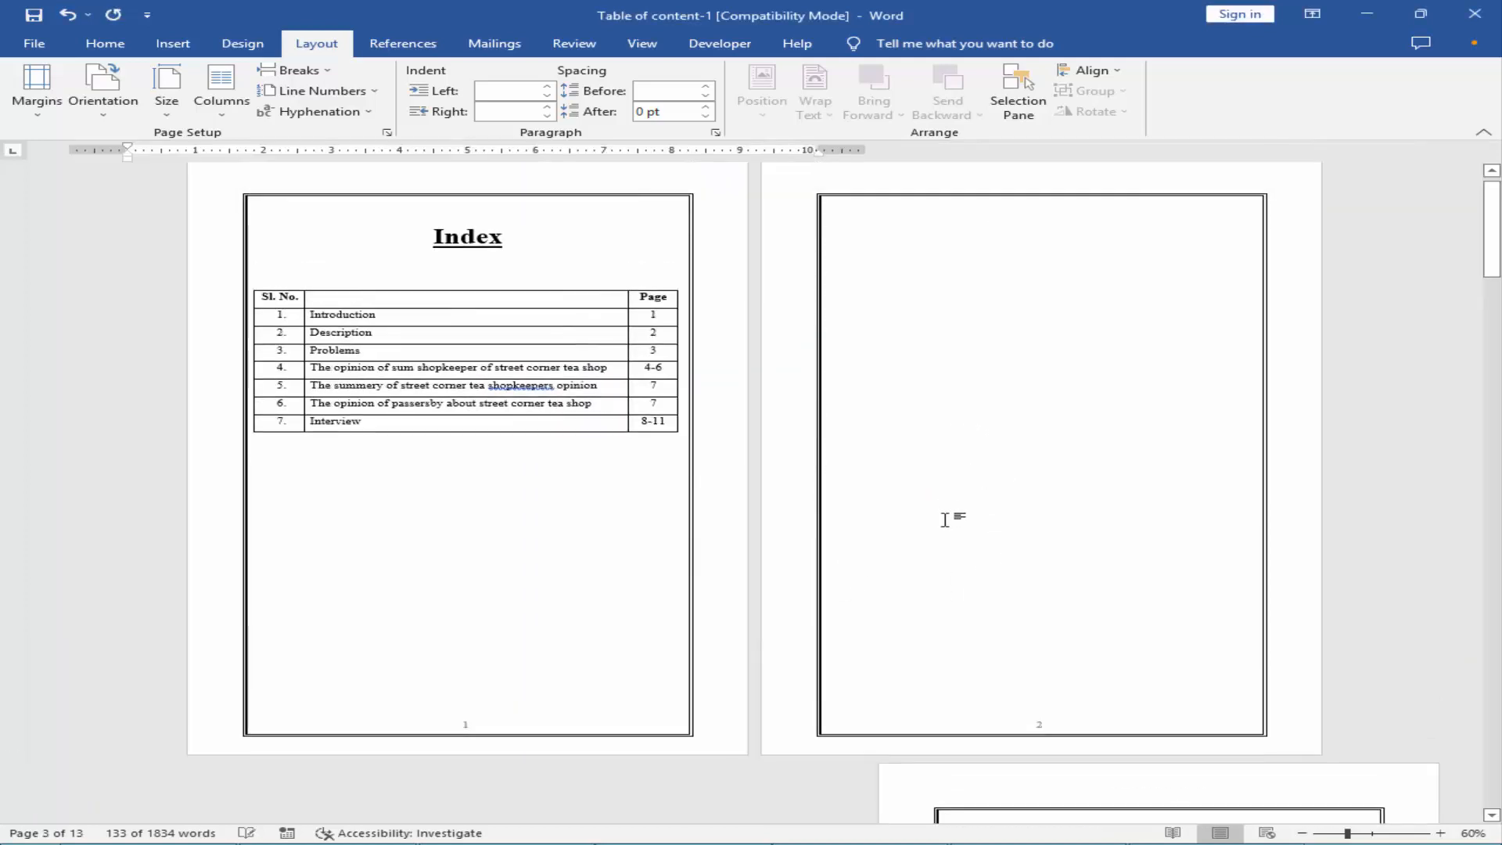
Delete the blank portrait page between the Index page and the landscape Introduction page
{"action": "left_click", "coordinate": [890, 231]}
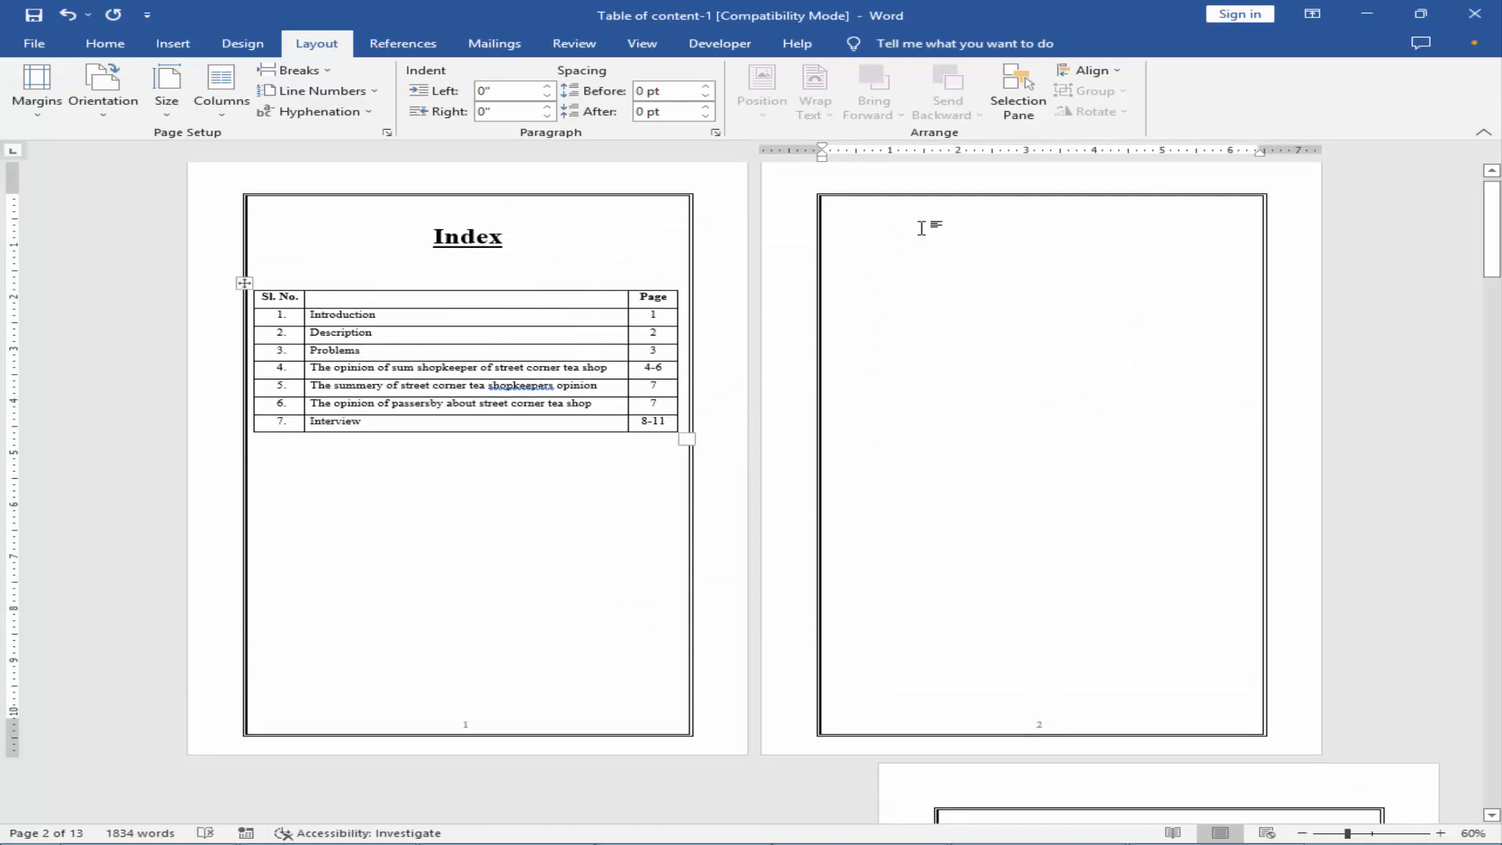
{"action": "left_click", "coordinate": [622, 482]}
{"action": "scroll", "coordinate": [626, 485], "scroll_direction": "down", "scroll_amount": 5}
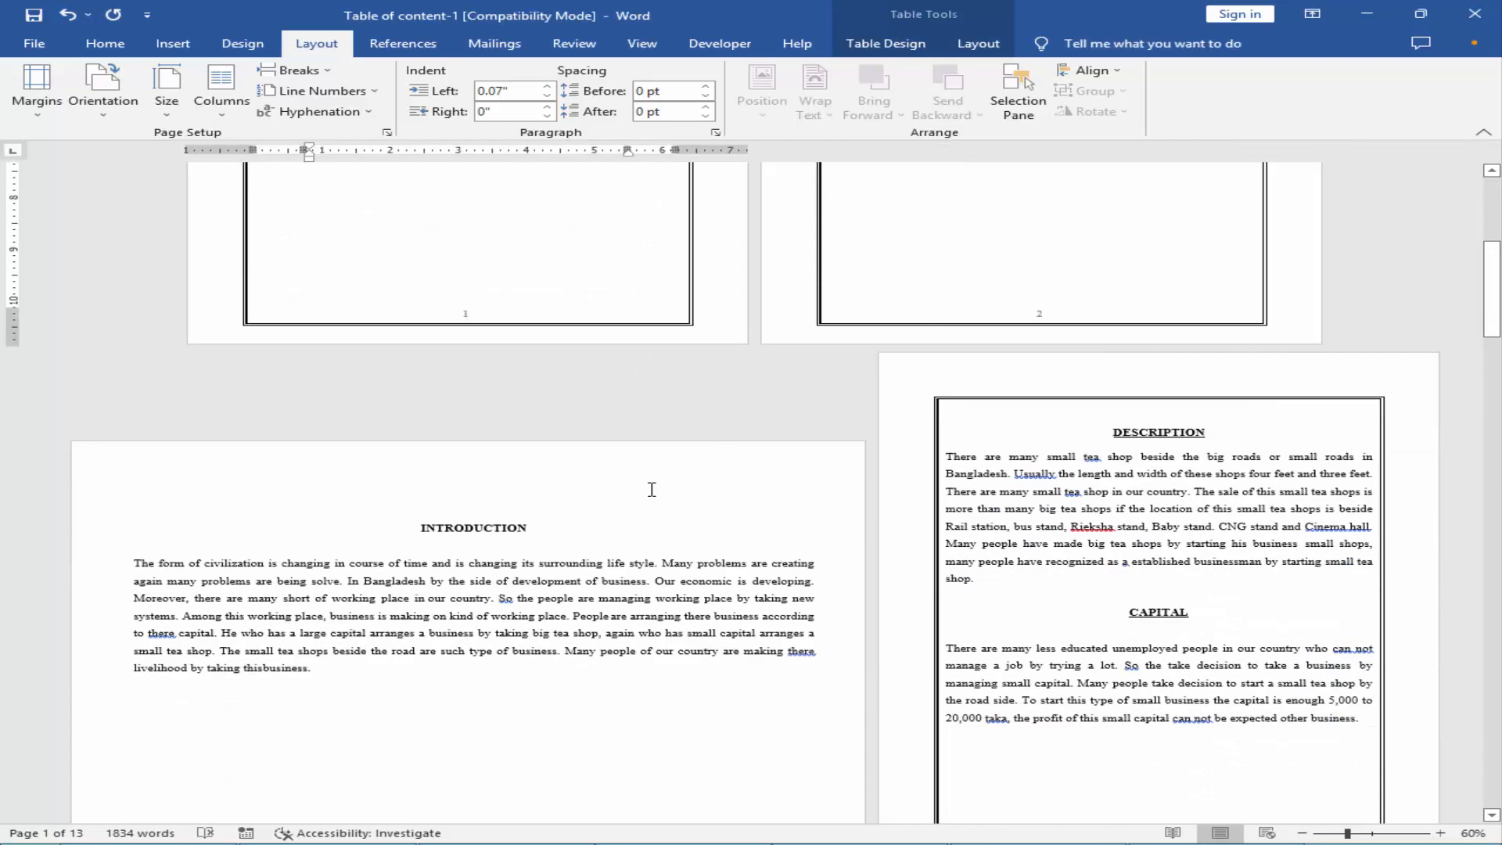
{"action": "scroll", "coordinate": [652, 489], "scroll_direction": "down", "scroll_amount": 1}
{"action": "scroll", "coordinate": [755, 471], "scroll_direction": "down", "scroll_amount": 2}
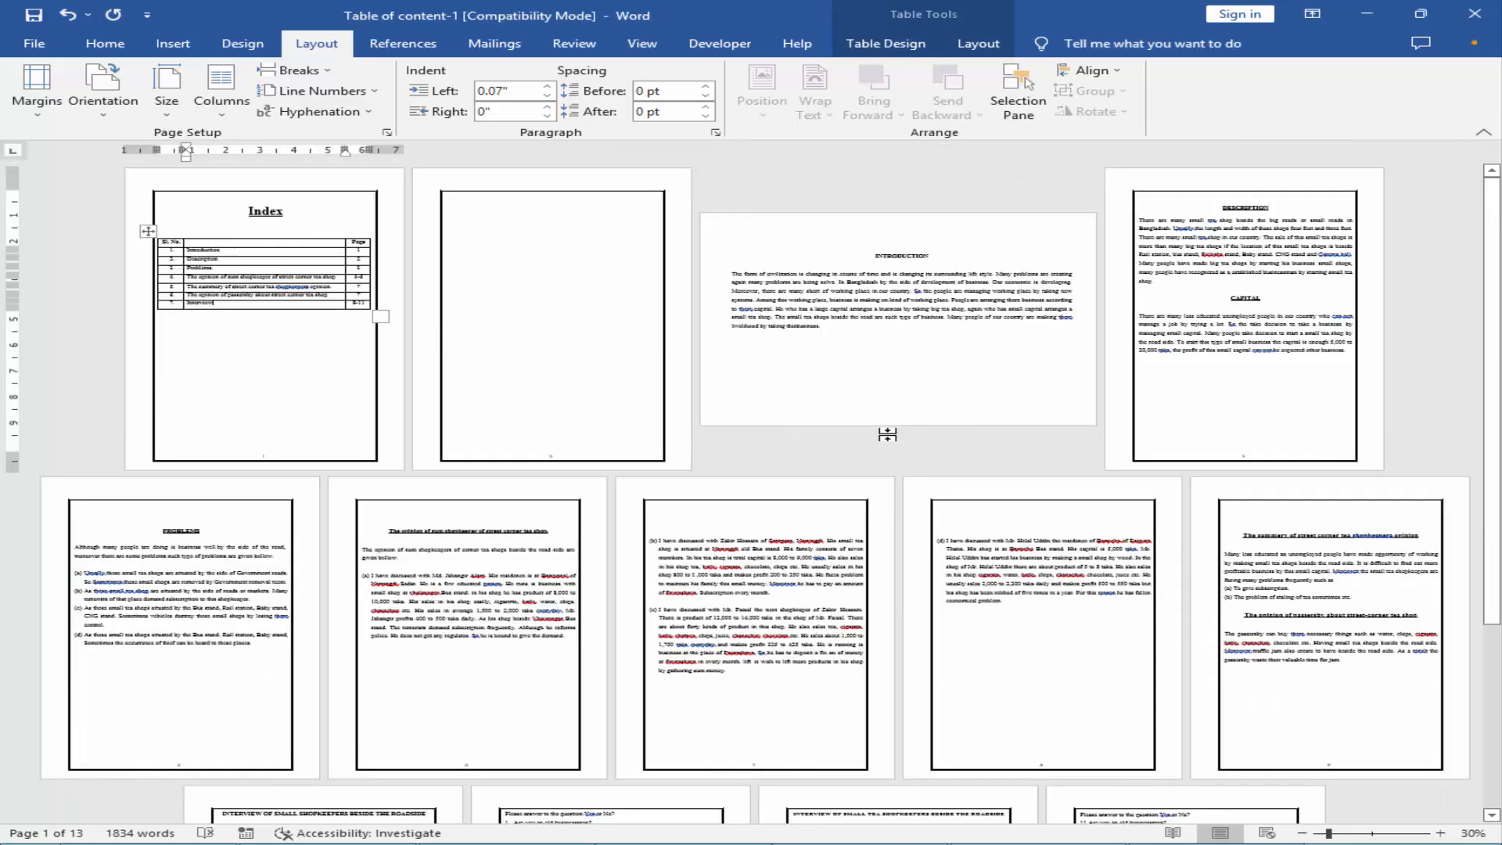
{"action": "left_click", "coordinate": [560, 243]}
{"action": "left_click", "coordinate": [291, 356]}
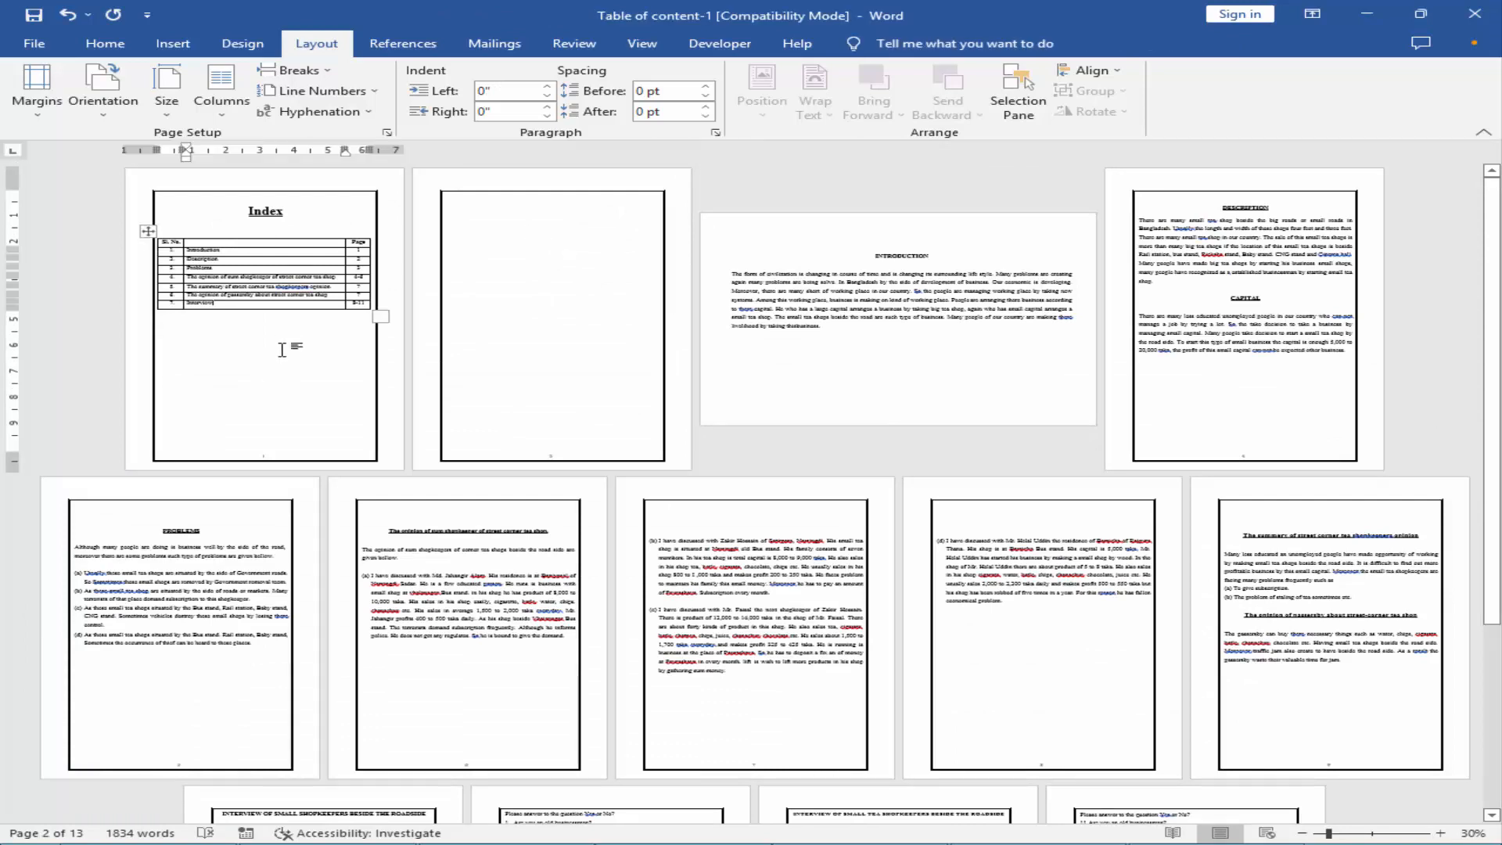
{"action": "left_click", "coordinate": [471, 207]}
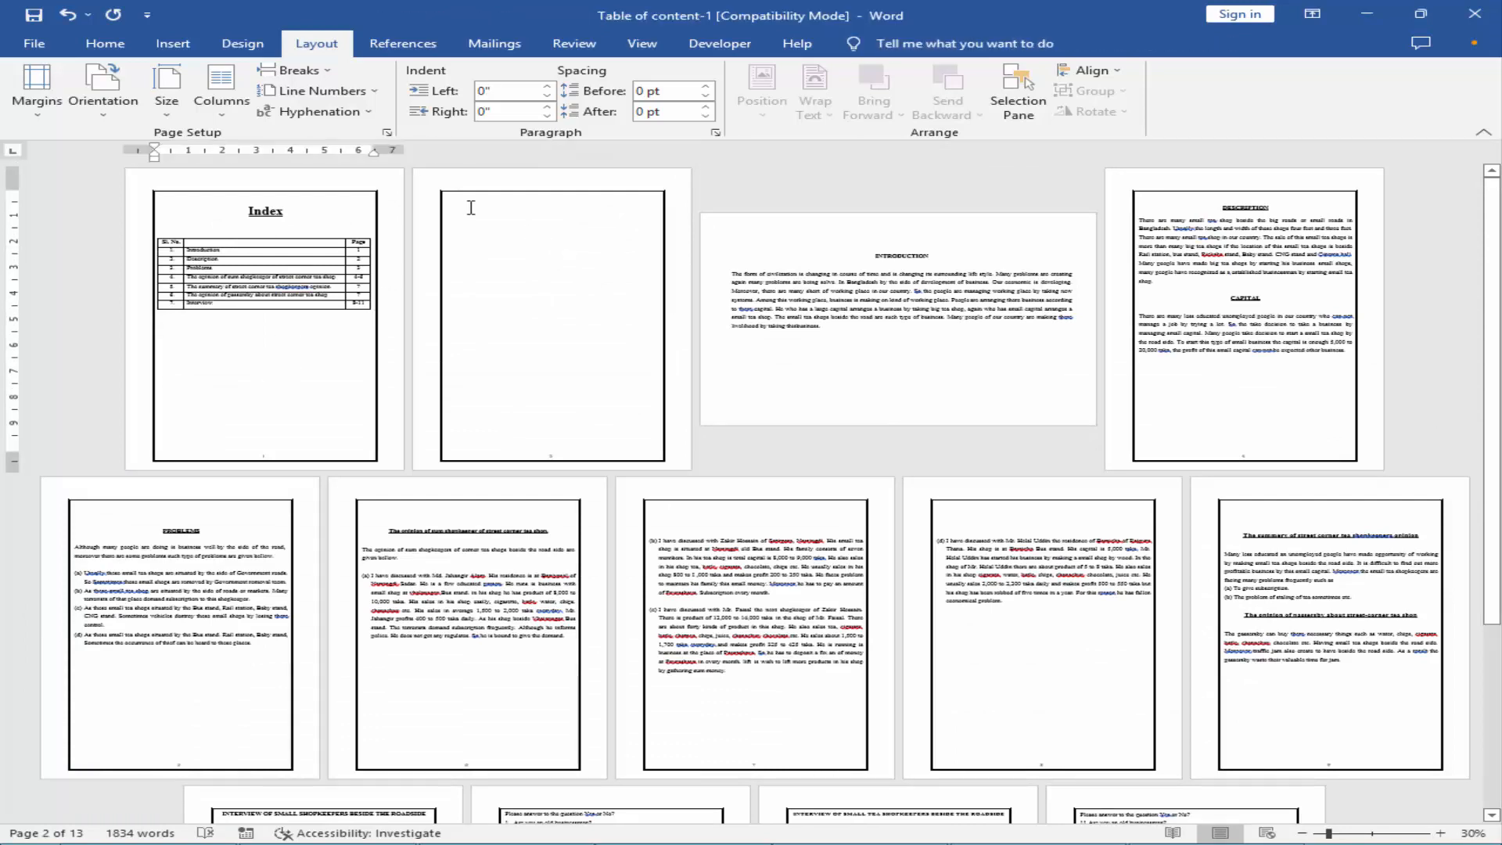
{"action": "left_click", "coordinate": [528, 261]}
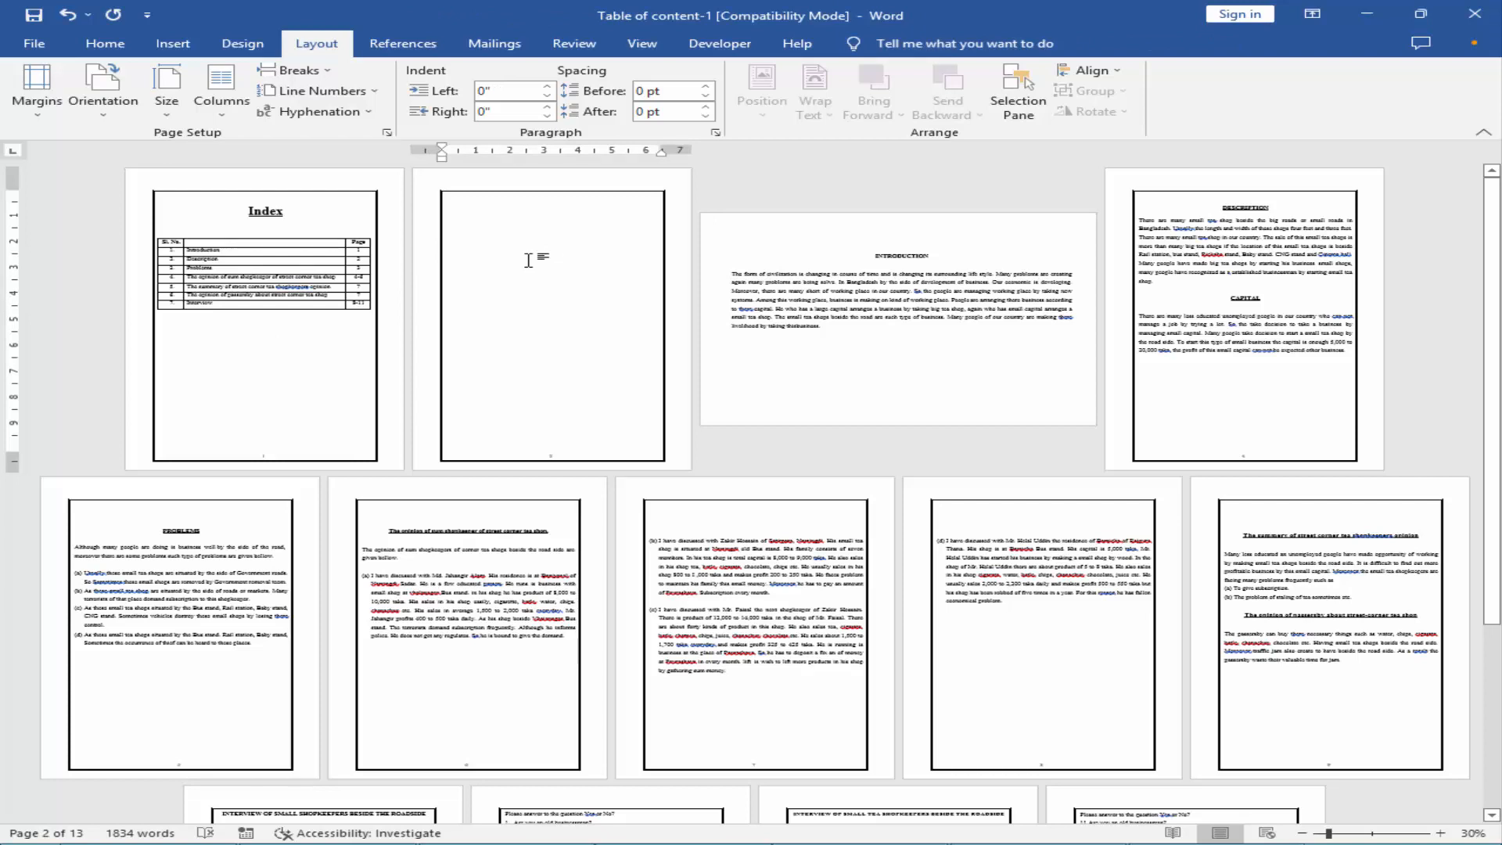
{"action": "key", "text": "Delete"}
{"action": "left_click", "coordinate": [588, 271]}
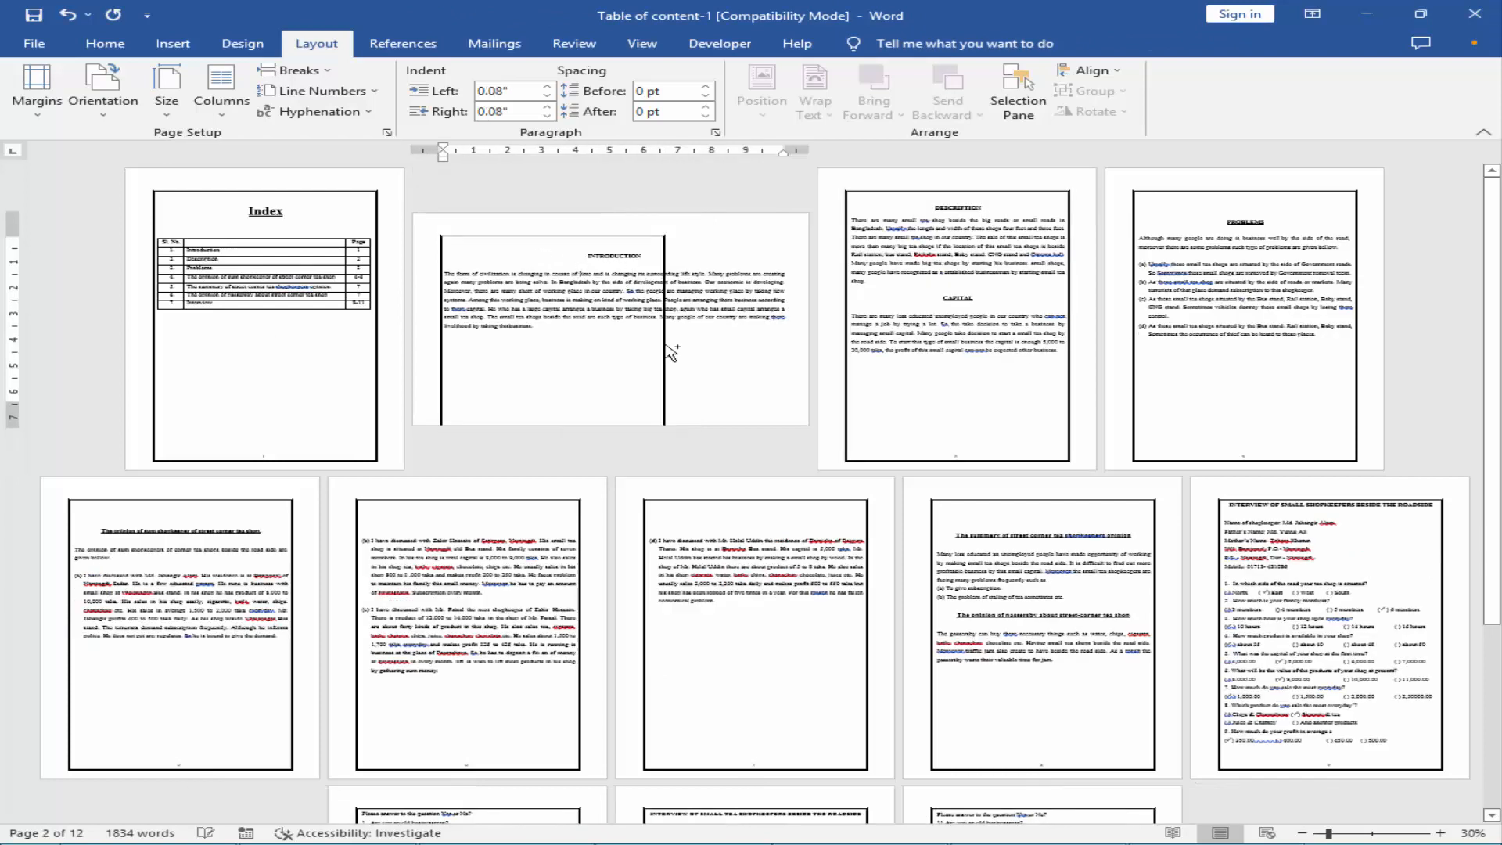
Delete the double-line border frame that overlaps the text on the landscape Introduction page
{"action": "scroll", "coordinate": [823, 394], "scroll_direction": "up", "scroll_amount": 3}
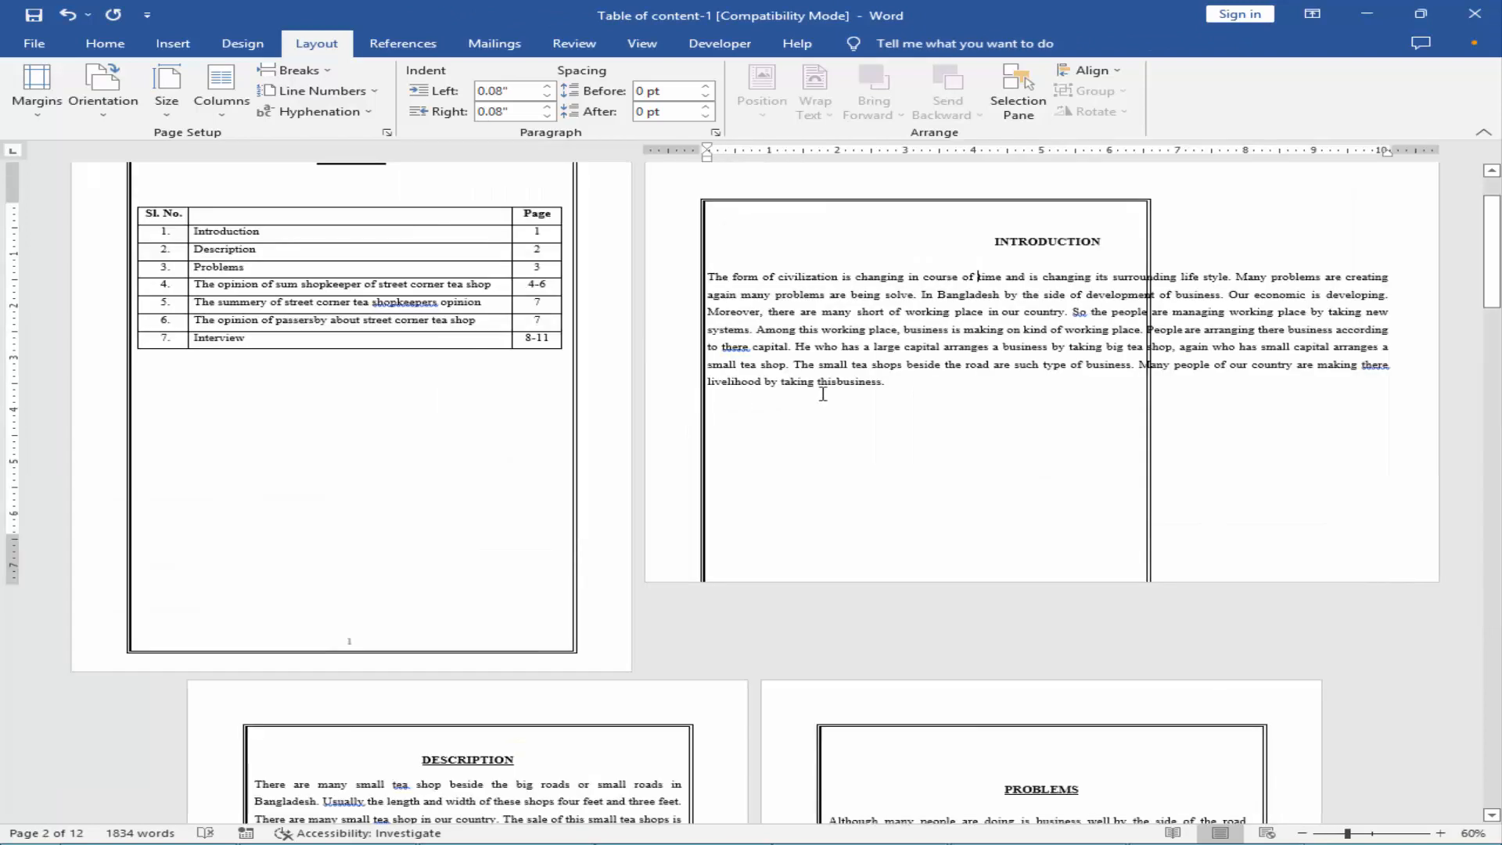
{"action": "left_click", "coordinate": [703, 420]}
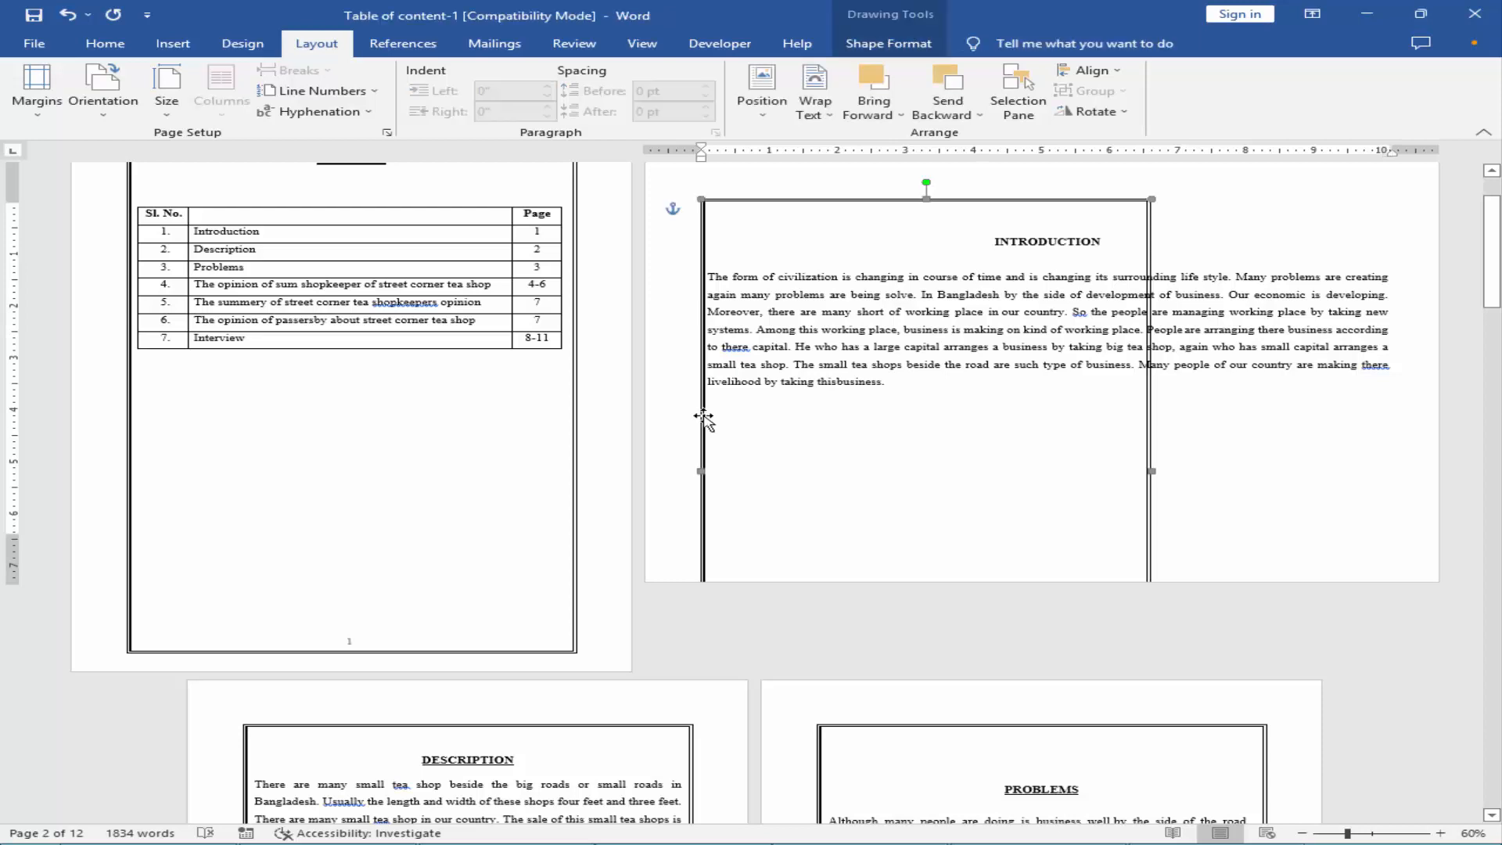
{"action": "left_click", "coordinate": [703, 420]}
Insert a page break after the last point of the Problems section to add a blank page
{"action": "scroll", "coordinate": [714, 423], "scroll_direction": "down", "scroll_amount": 5}
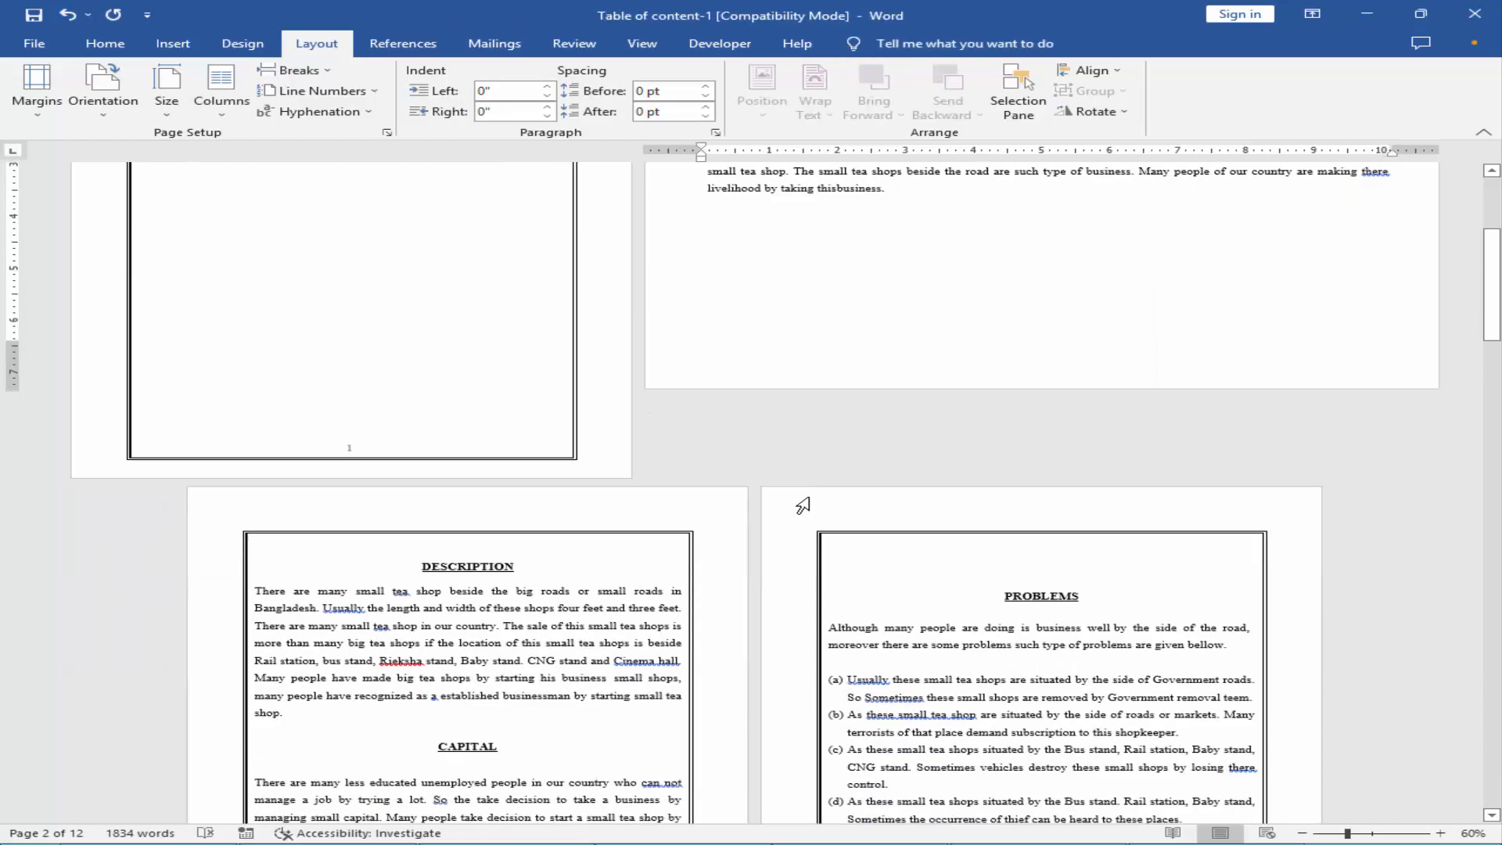
{"action": "scroll", "coordinate": [910, 480], "scroll_direction": "down", "scroll_amount": 3}
{"action": "left_click", "coordinate": [1187, 386]}
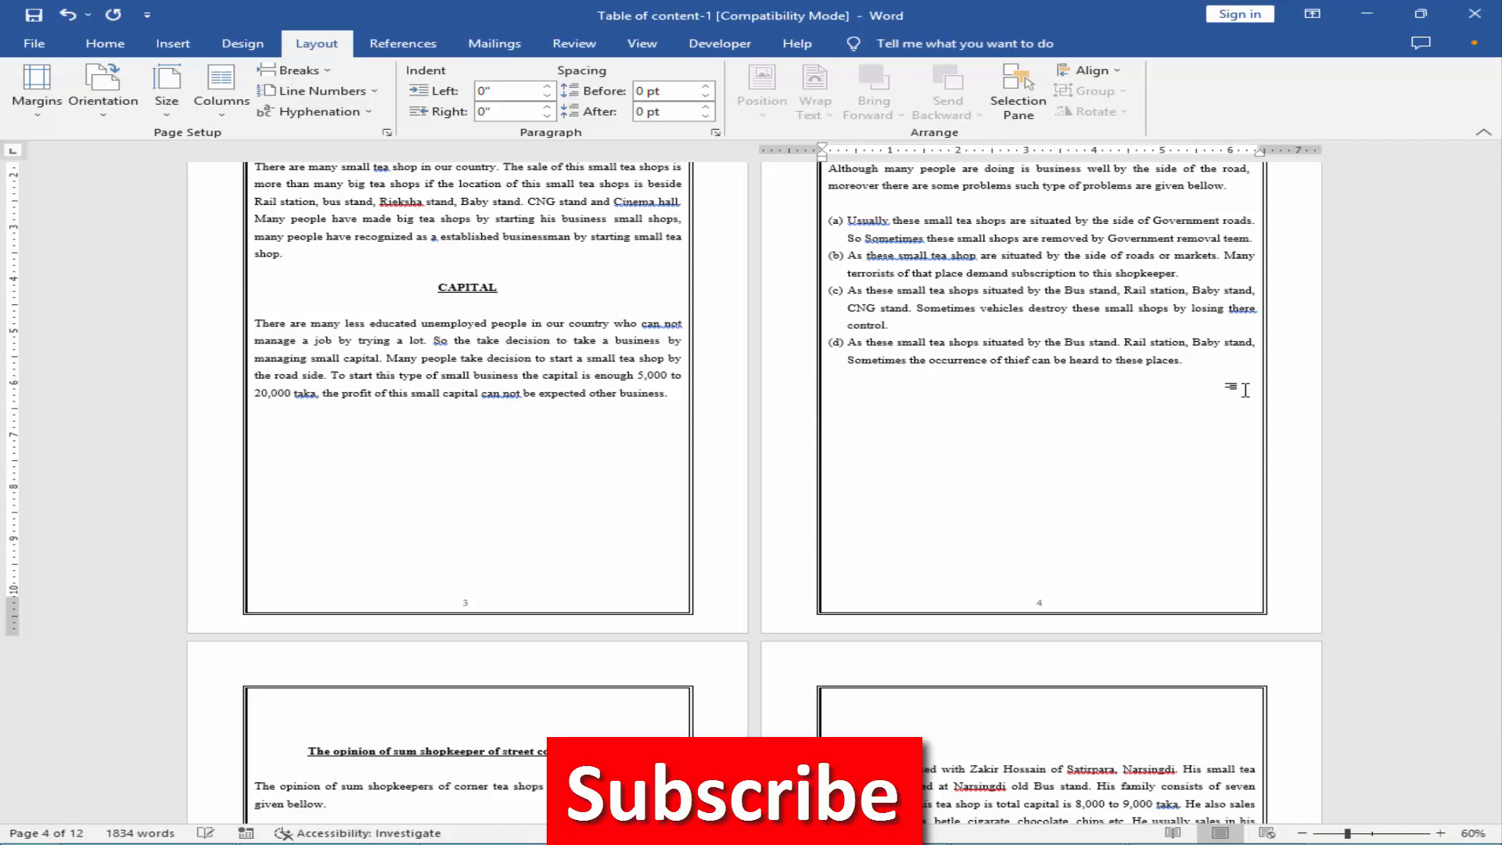
{"action": "key", "text": "ctrl+Return"}
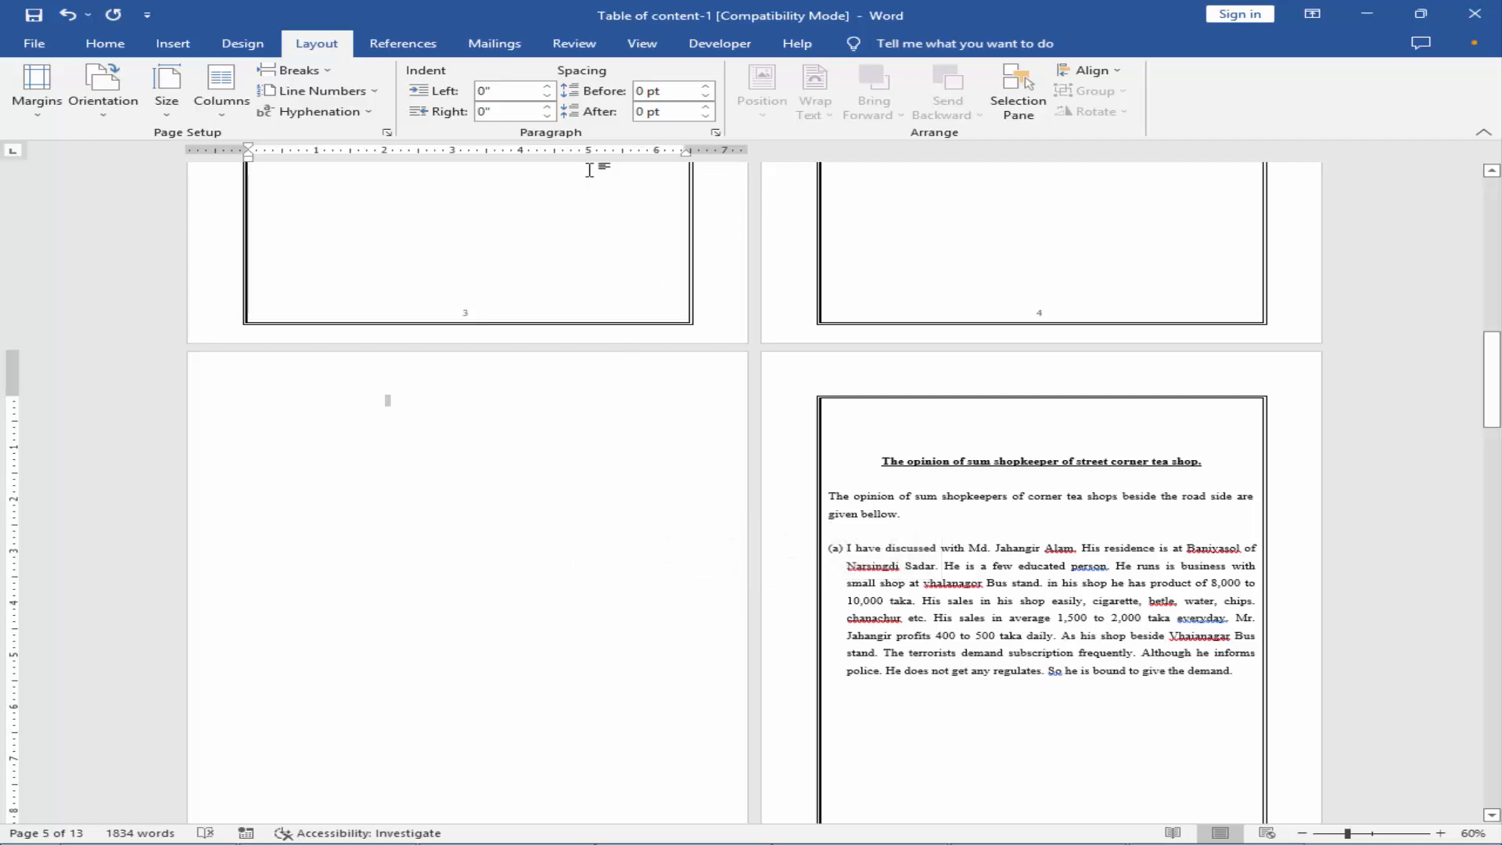
Set the selected blank mark on the new page to Landscape orientation, applied to the selected text only
{"action": "double_click", "coordinate": [473, 151]}
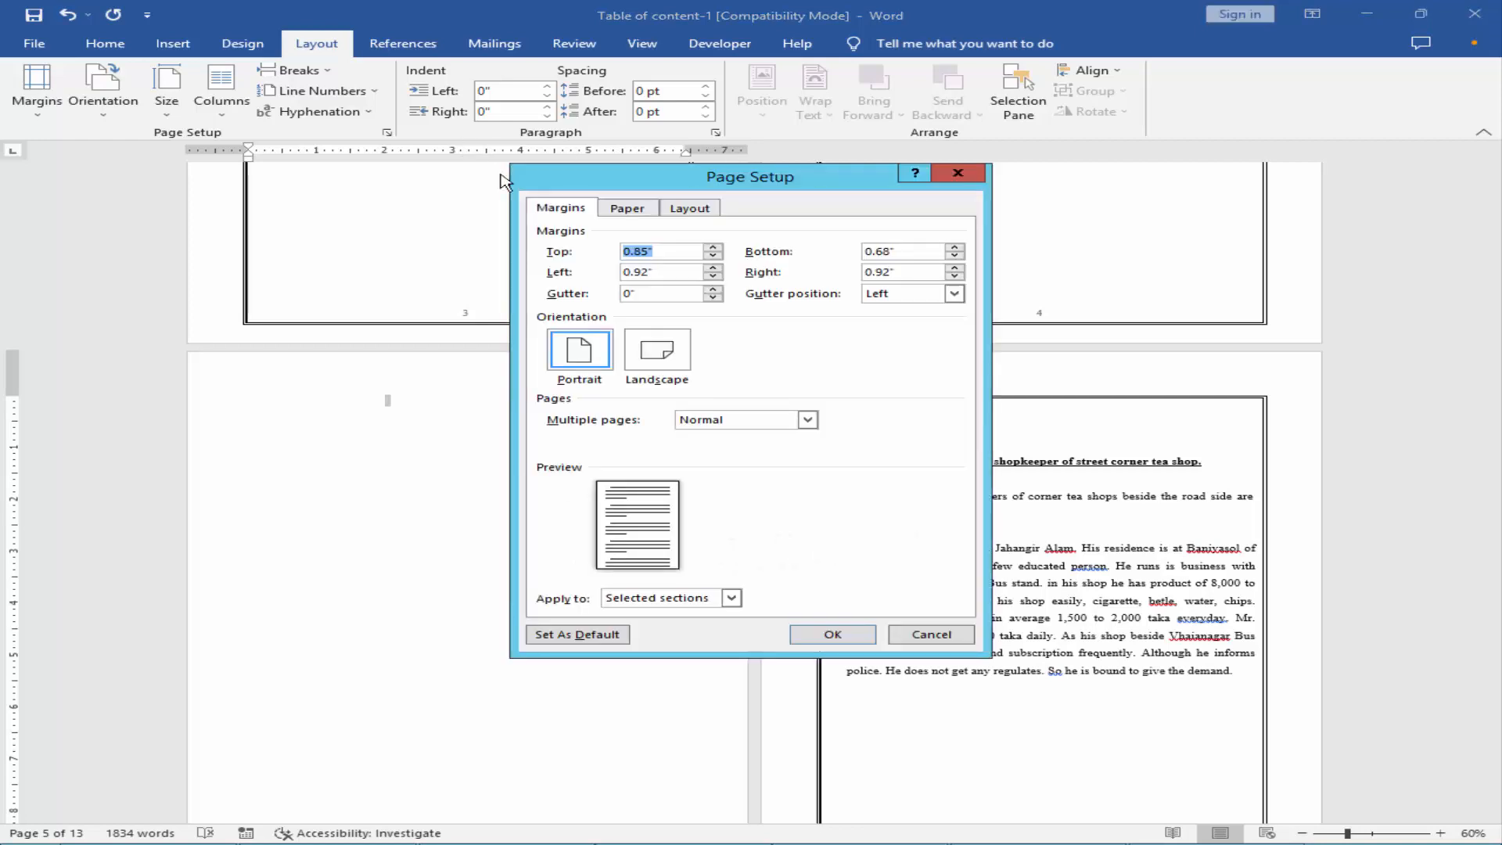
{"action": "left_click", "coordinate": [695, 600]}
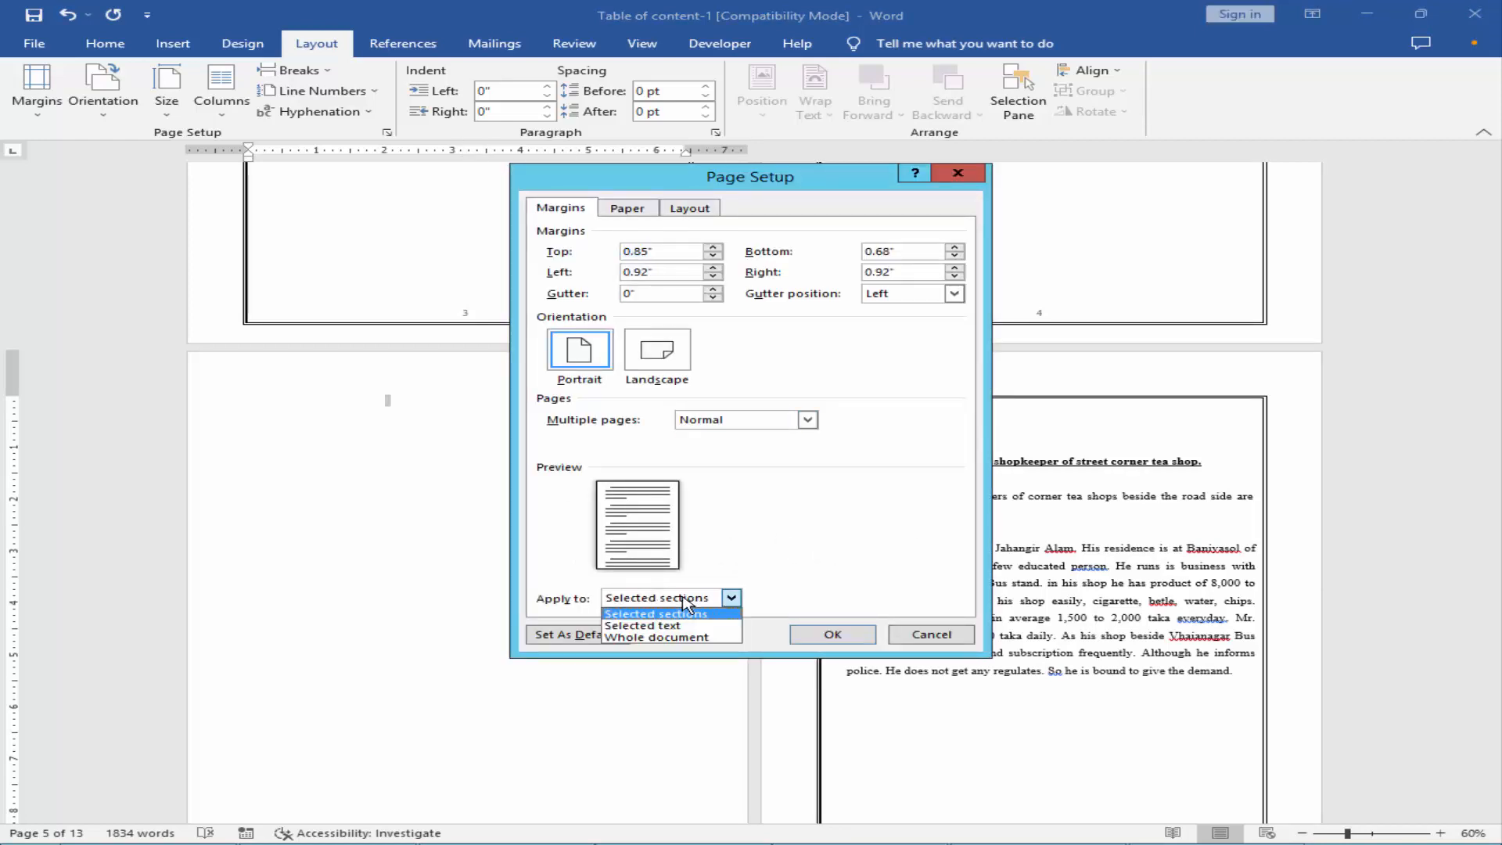
{"action": "left_click", "coordinate": [689, 625]}
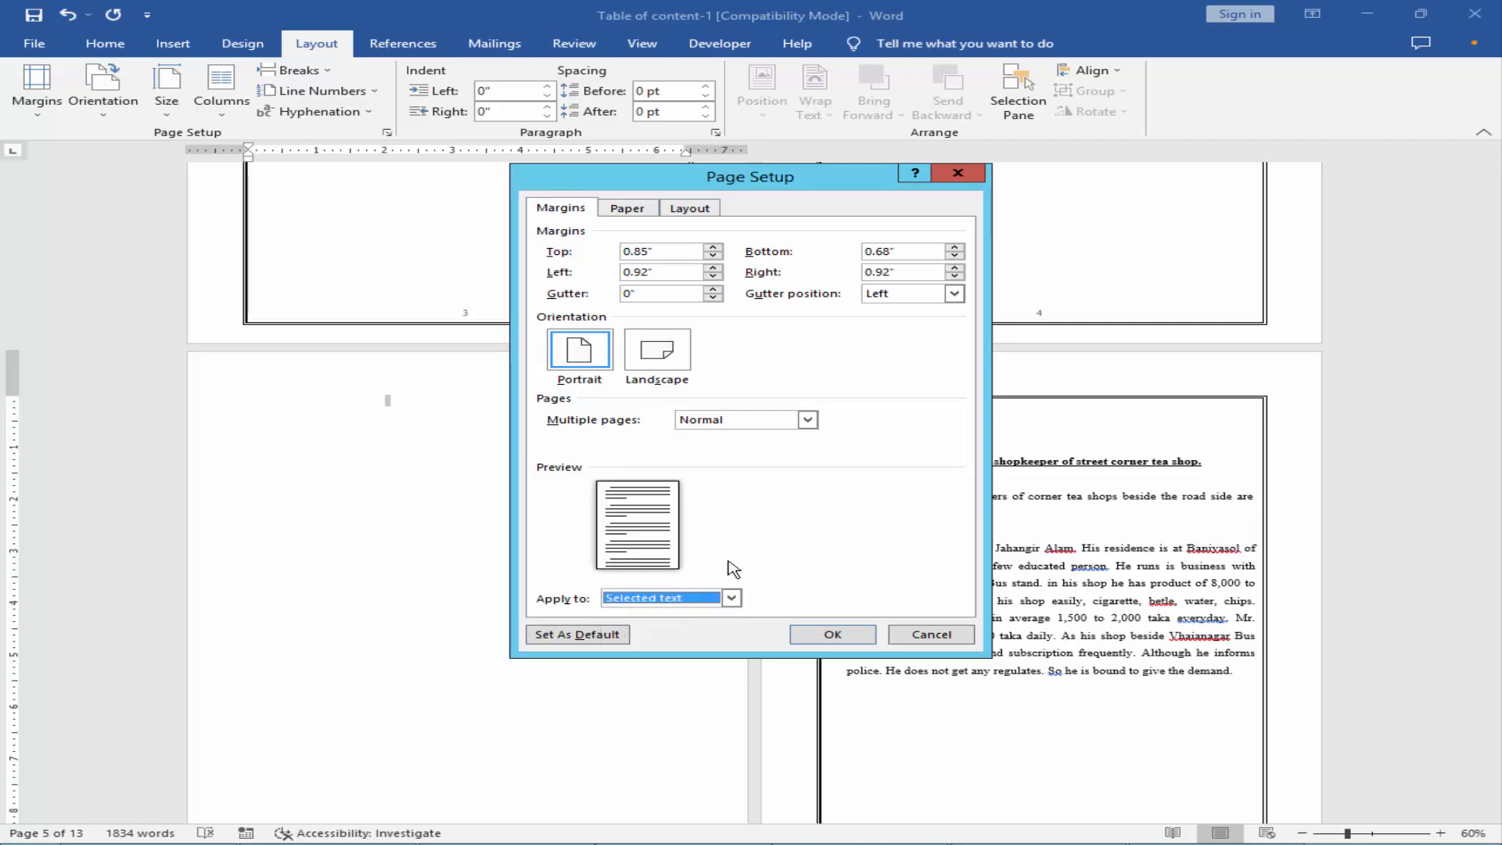
{"action": "left_click", "coordinate": [661, 356]}
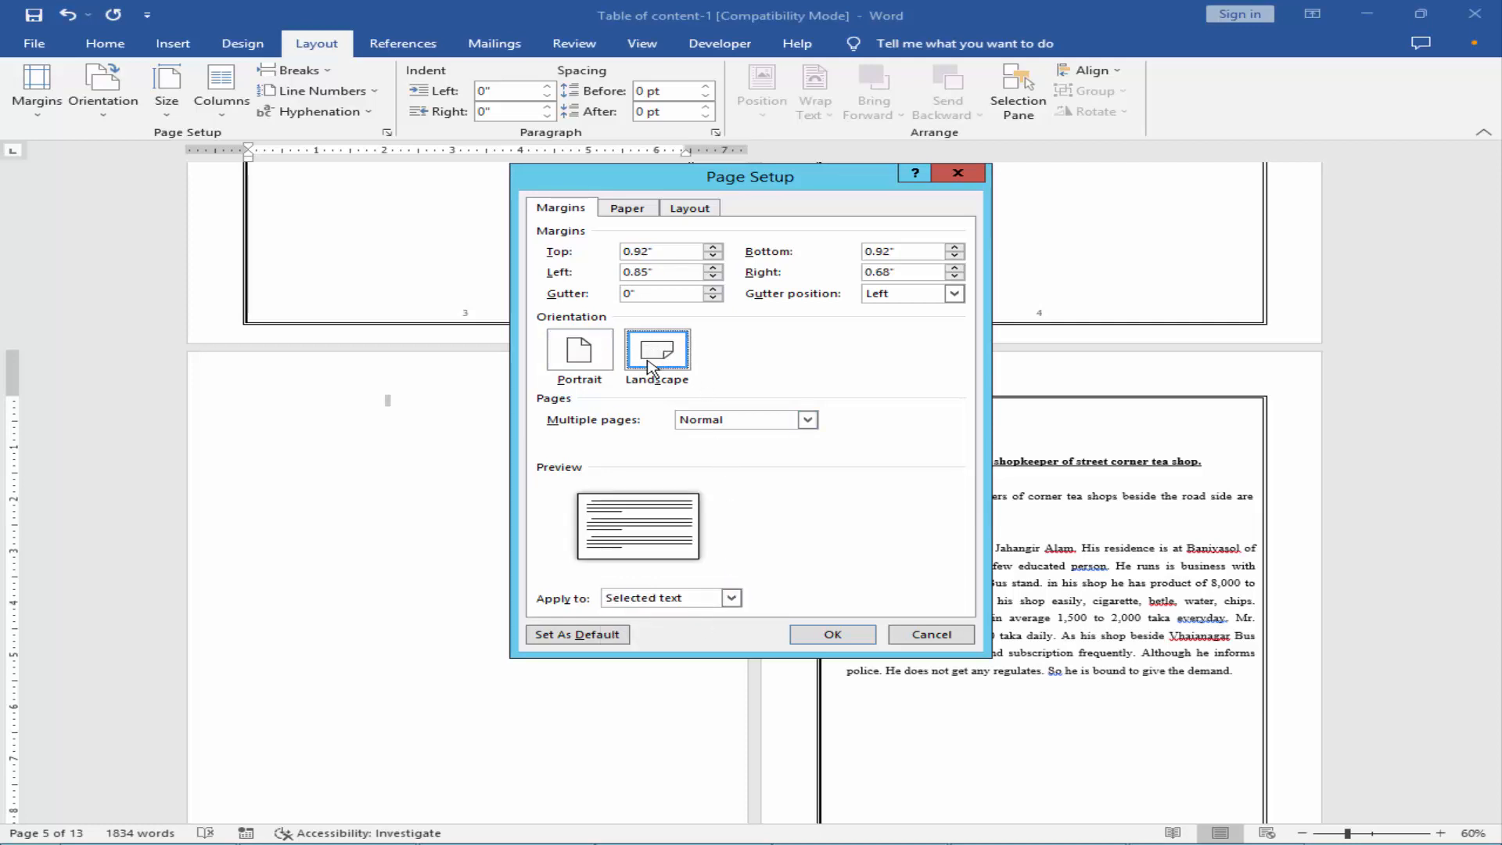
{"action": "left_click", "coordinate": [833, 635]}
Delete the extra blank portrait page in front of the new blank landscape page
{"action": "scroll", "coordinate": [740, 552], "scroll_direction": "down", "scroll_amount": 3}
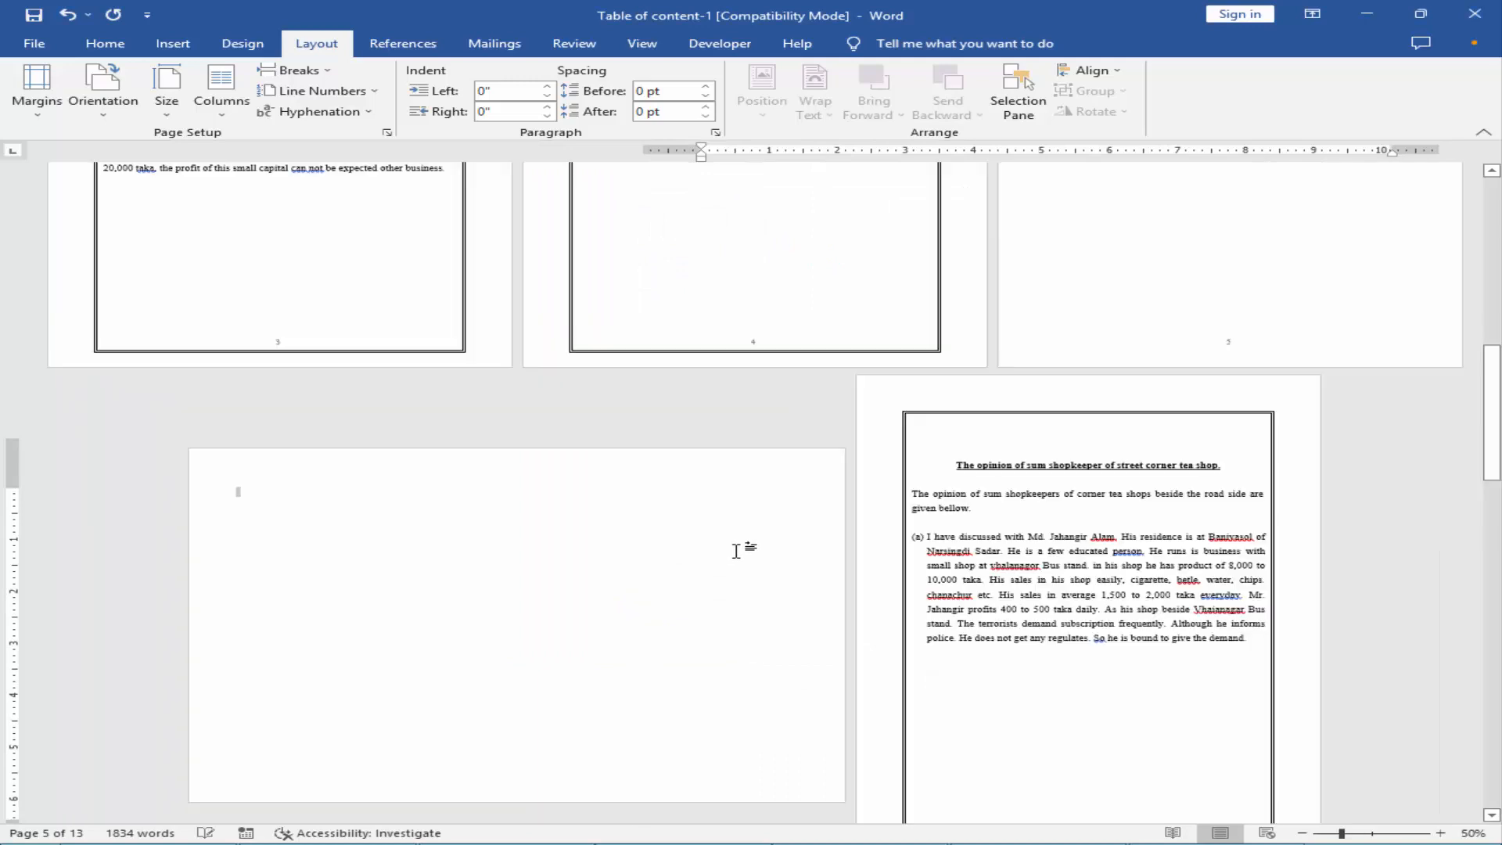
{"action": "left_click", "coordinate": [342, 469]}
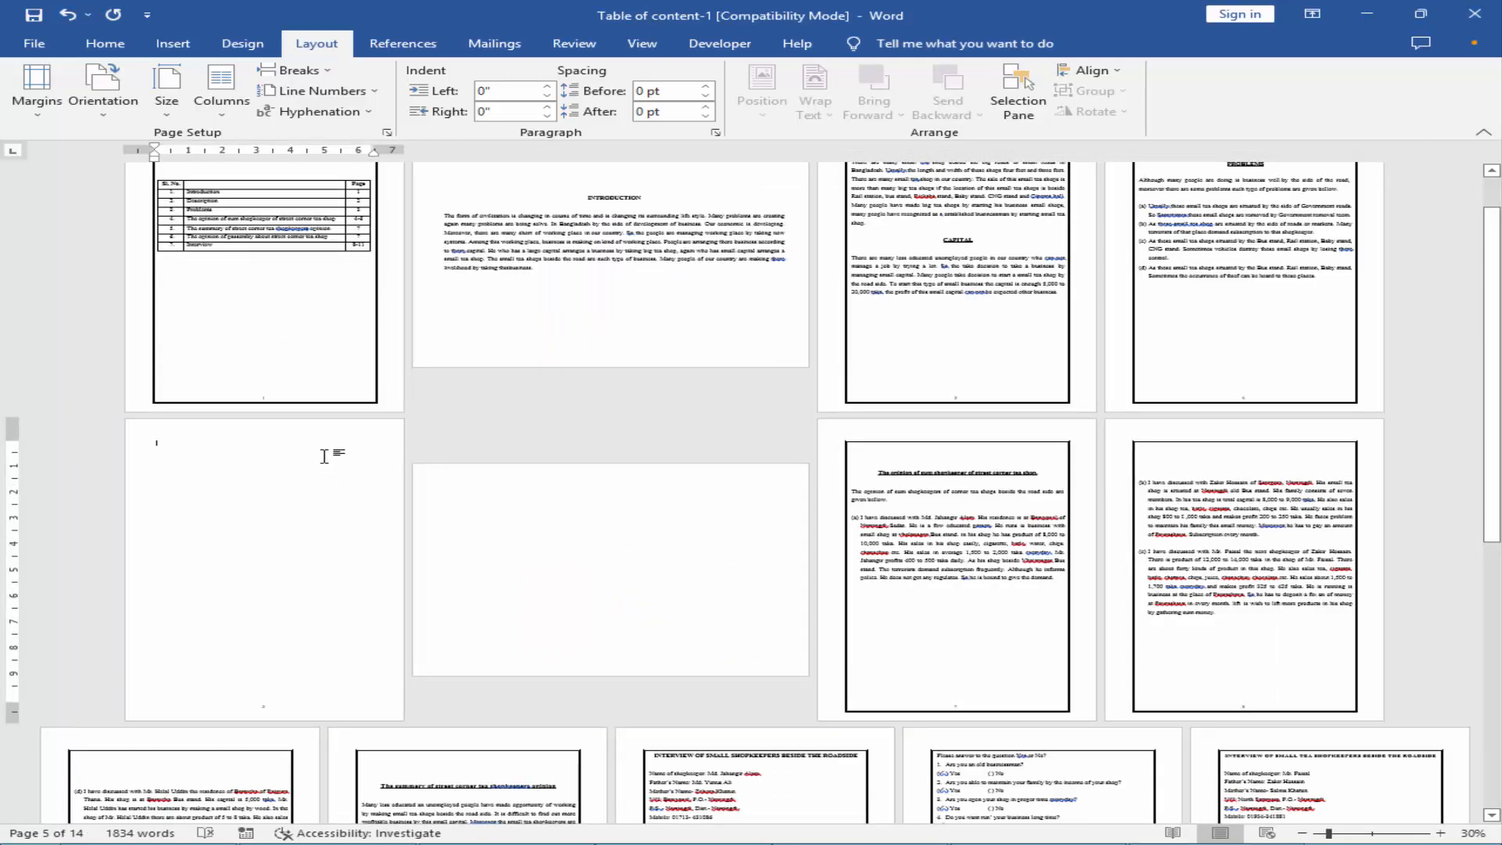
{"action": "key", "text": "BackSpace"}
{"action": "left_click", "coordinate": [439, 523]}
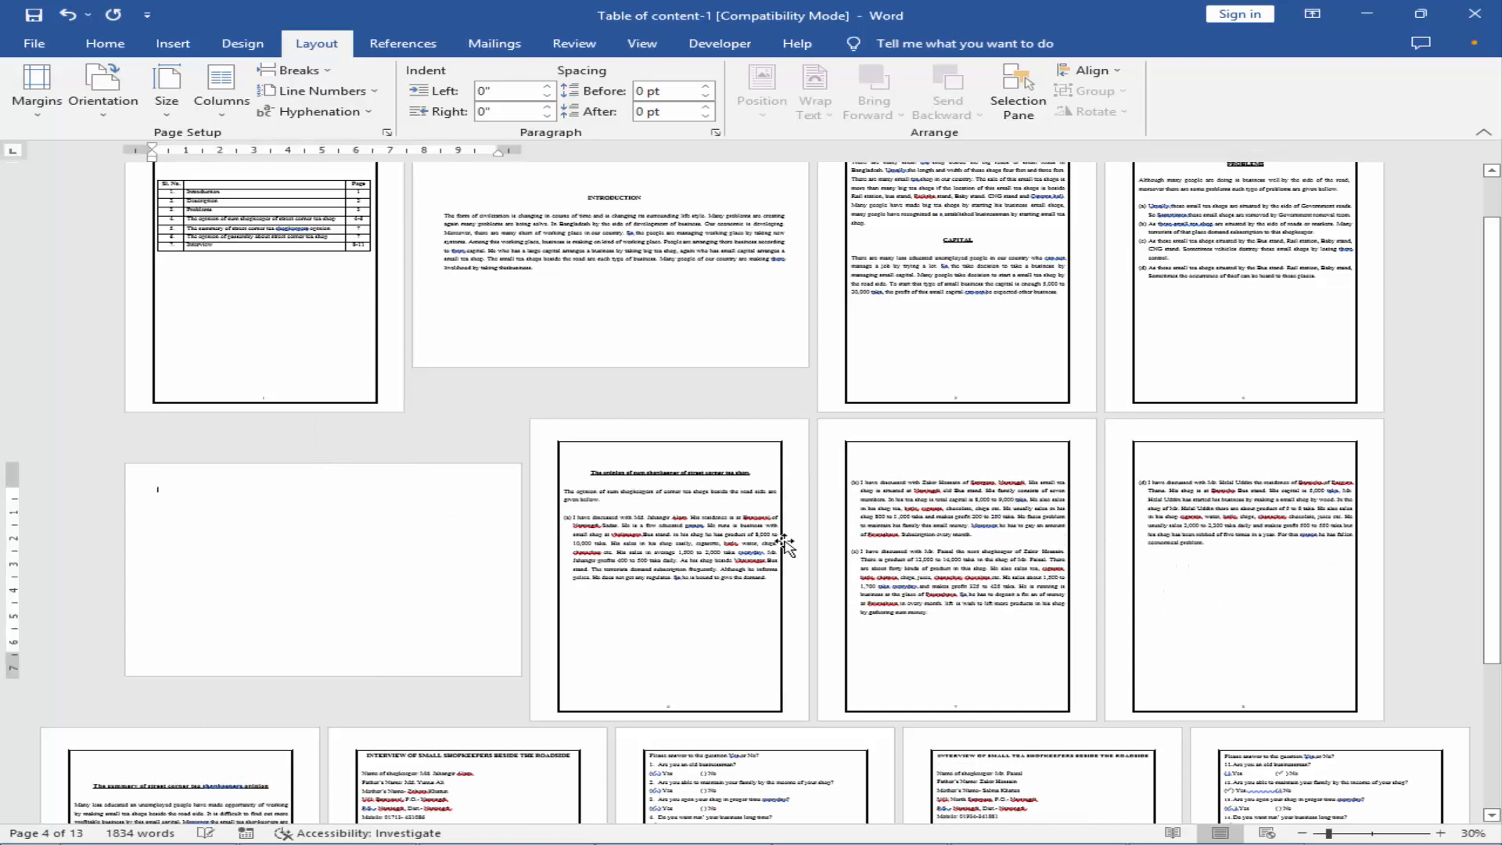
Set the page holding shopkeeper opinions (b) and (c) to Landscape orientation, applied to the selected text only
{"action": "scroll", "coordinate": [808, 579], "scroll_direction": "down", "scroll_amount": 3}
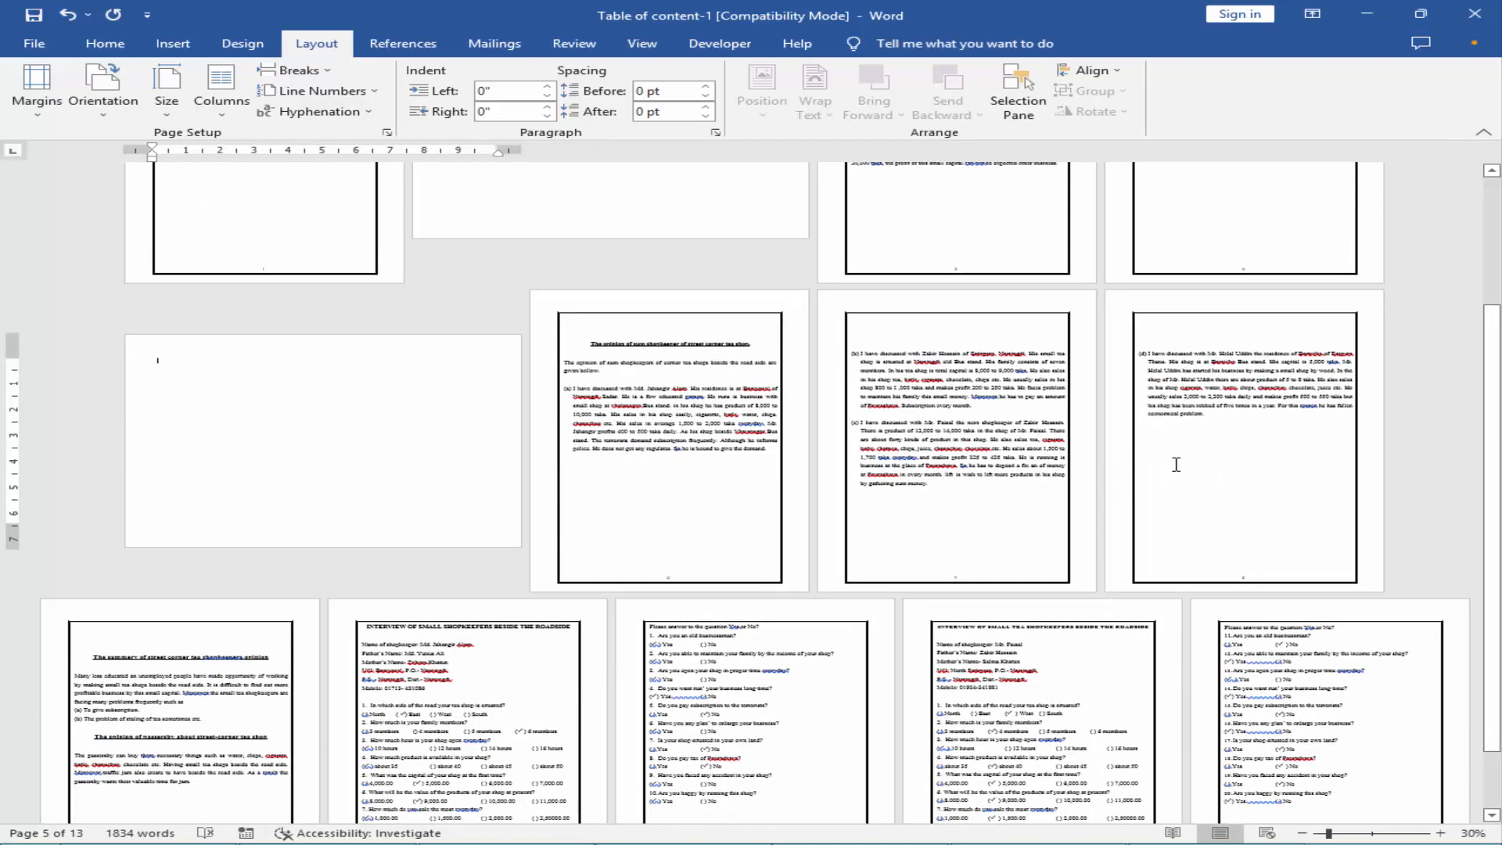
{"action": "left_click", "coordinate": [849, 322], "text": "shift"}
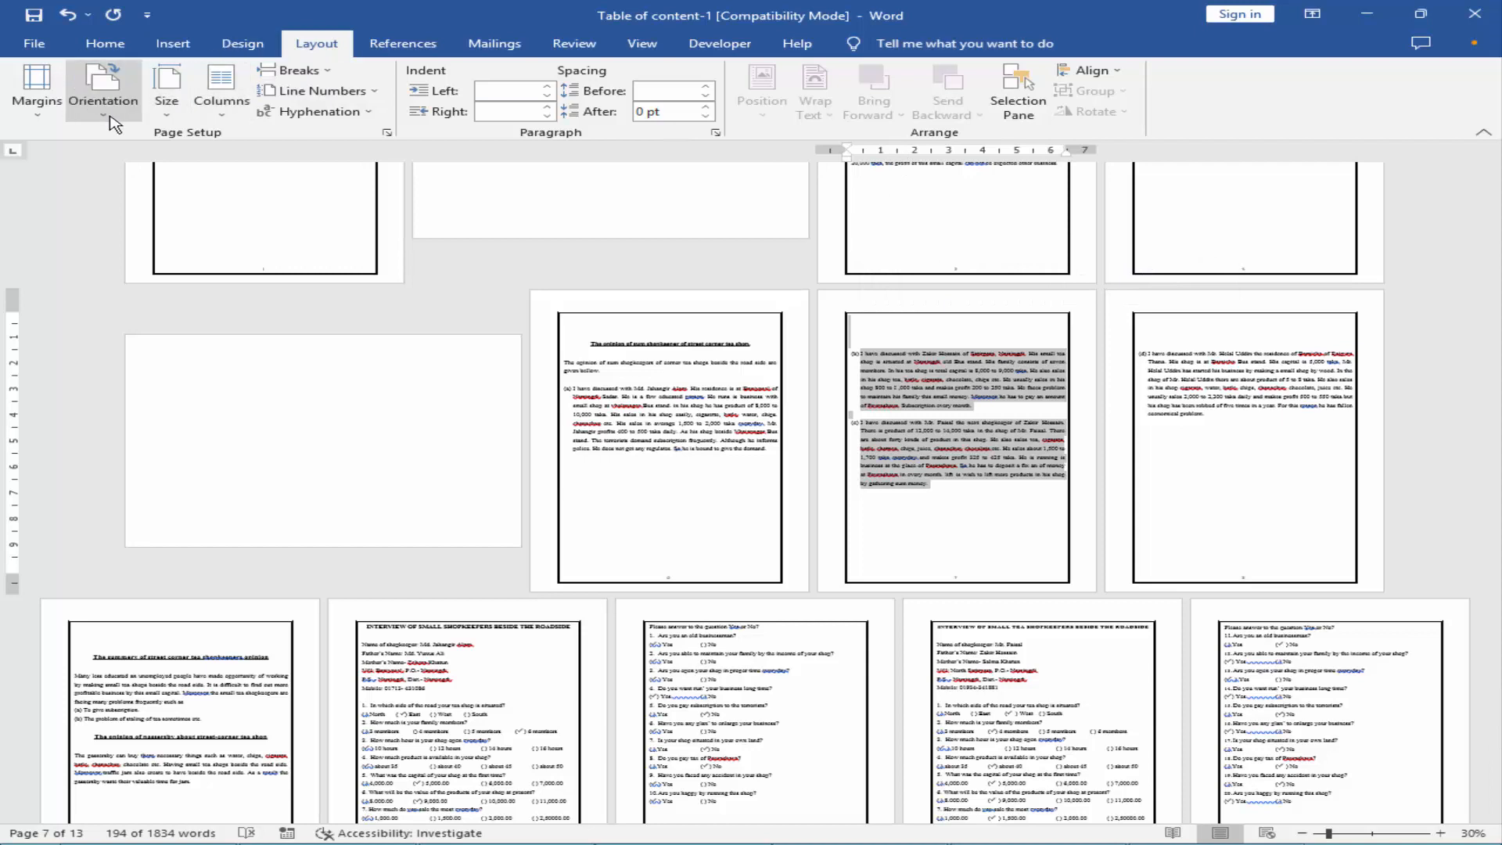
{"action": "left_click", "coordinate": [167, 100]}
{"action": "left_click", "coordinate": [234, 516]}
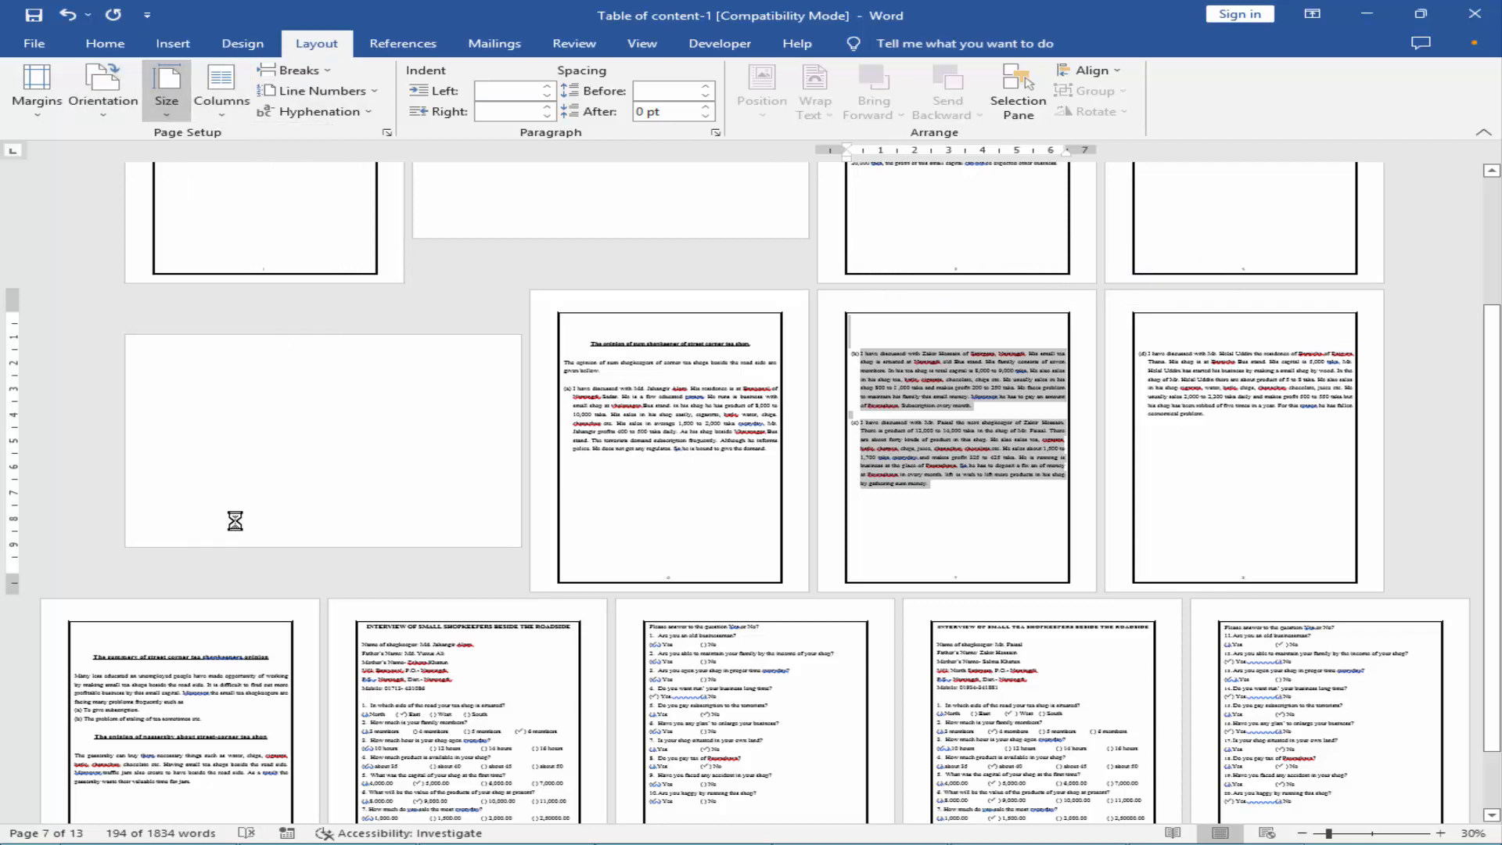
{"action": "left_click", "coordinate": [730, 598]}
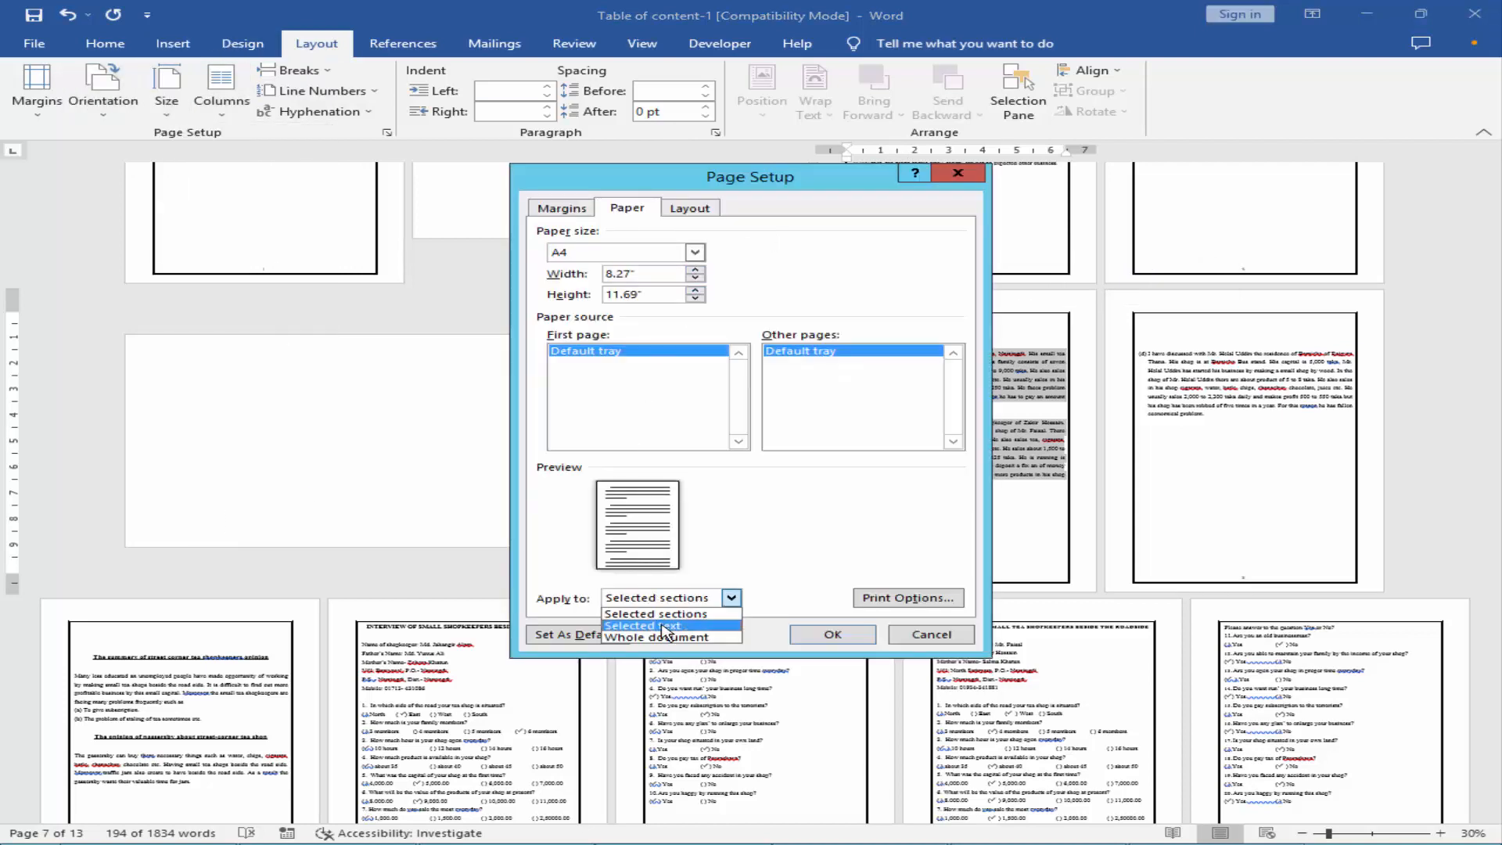
{"action": "left_click", "coordinate": [666, 627]}
{"action": "left_click", "coordinate": [577, 213]}
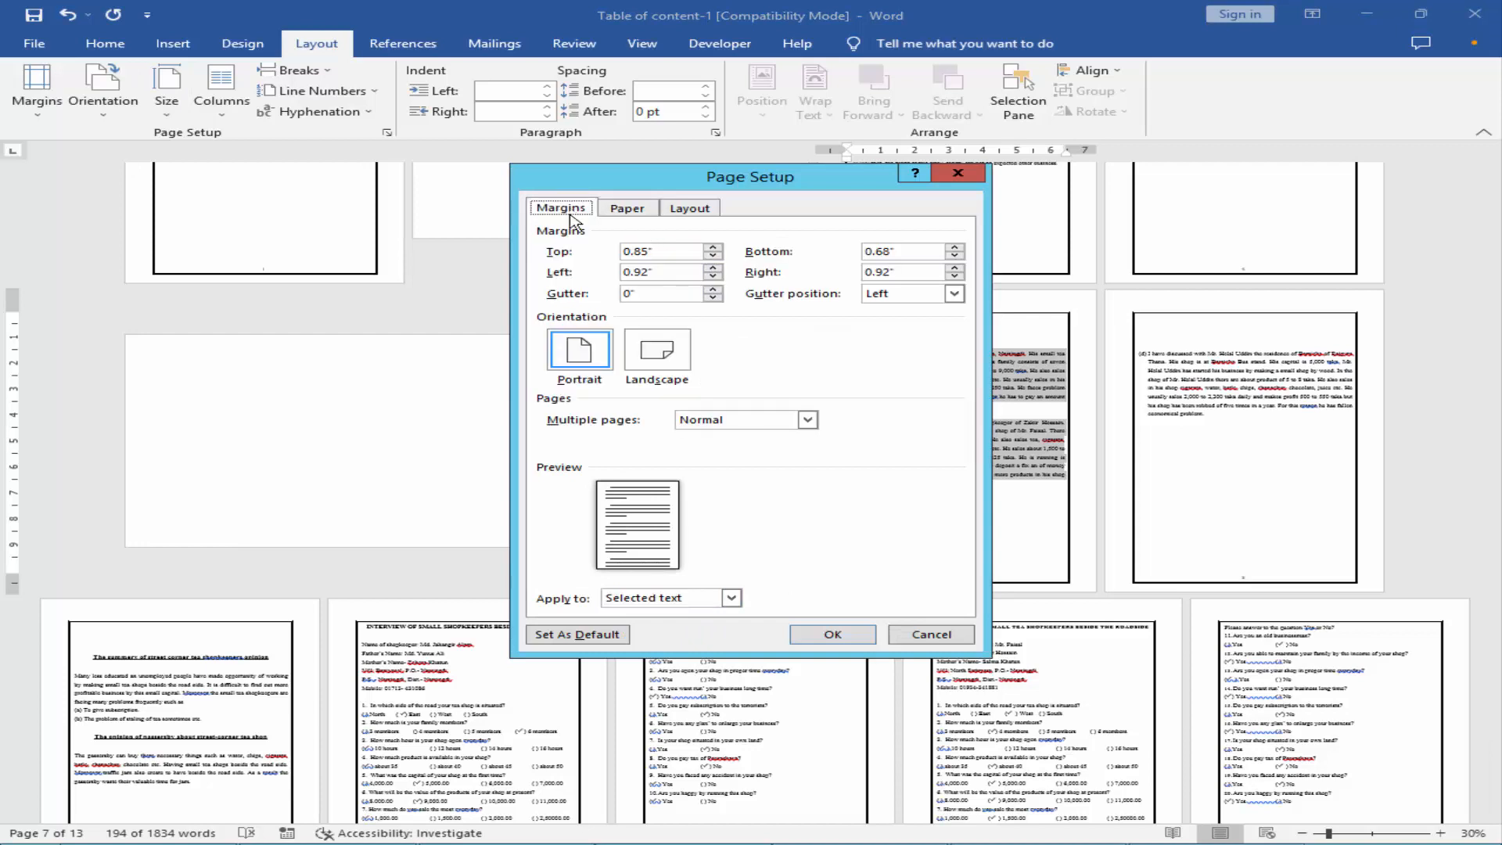
{"action": "left_click", "coordinate": [663, 352]}
{"action": "left_click", "coordinate": [831, 637]}
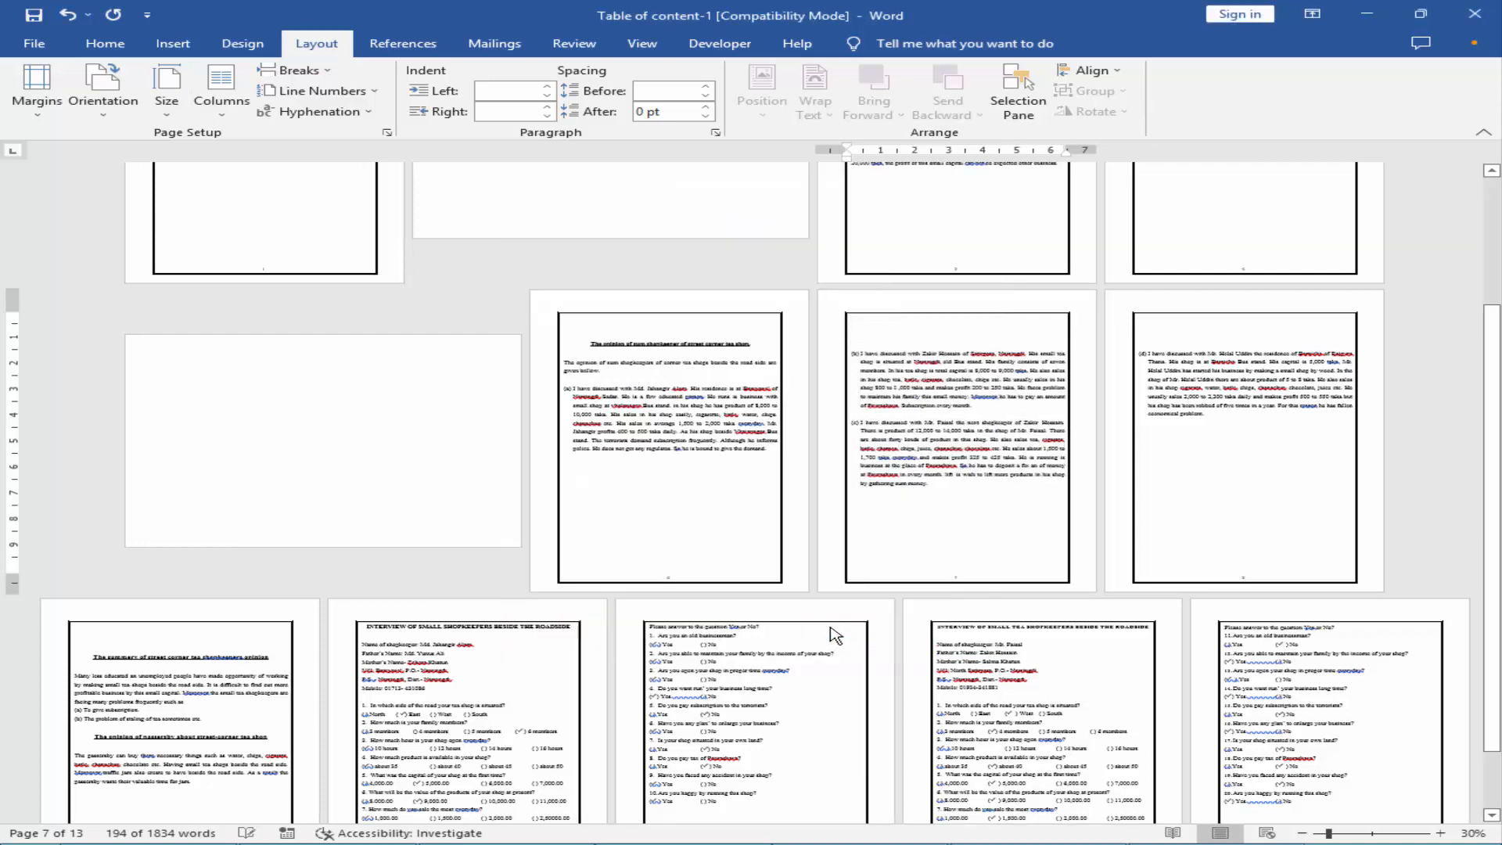
Delete the extra blank portrait page in front of the landscape page with shopkeeper opinions (b) and (c)
{"action": "left_click", "coordinate": [878, 352]}
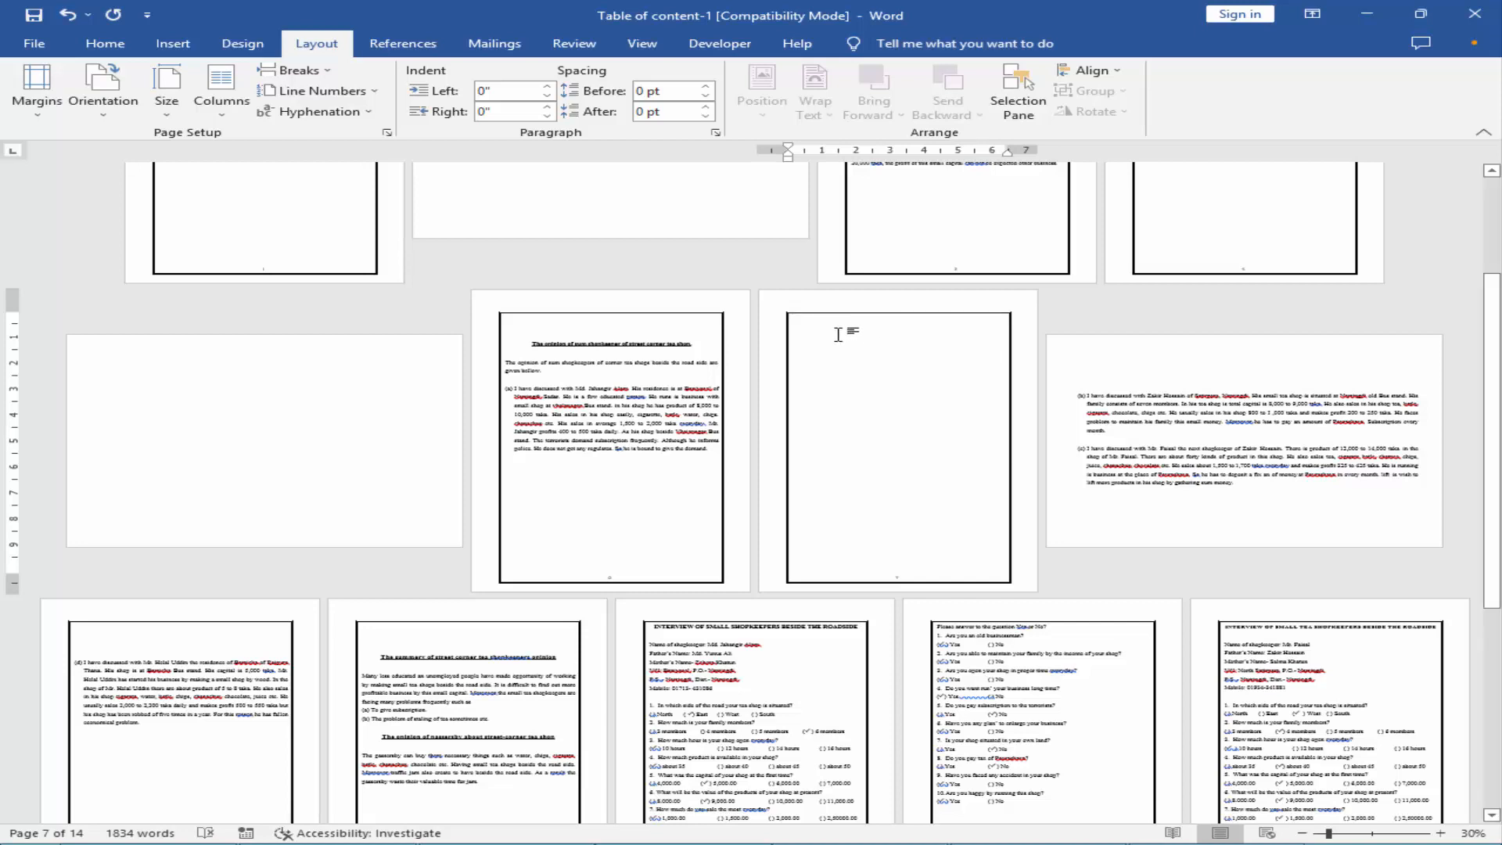
{"action": "key", "text": "BackSpace"}
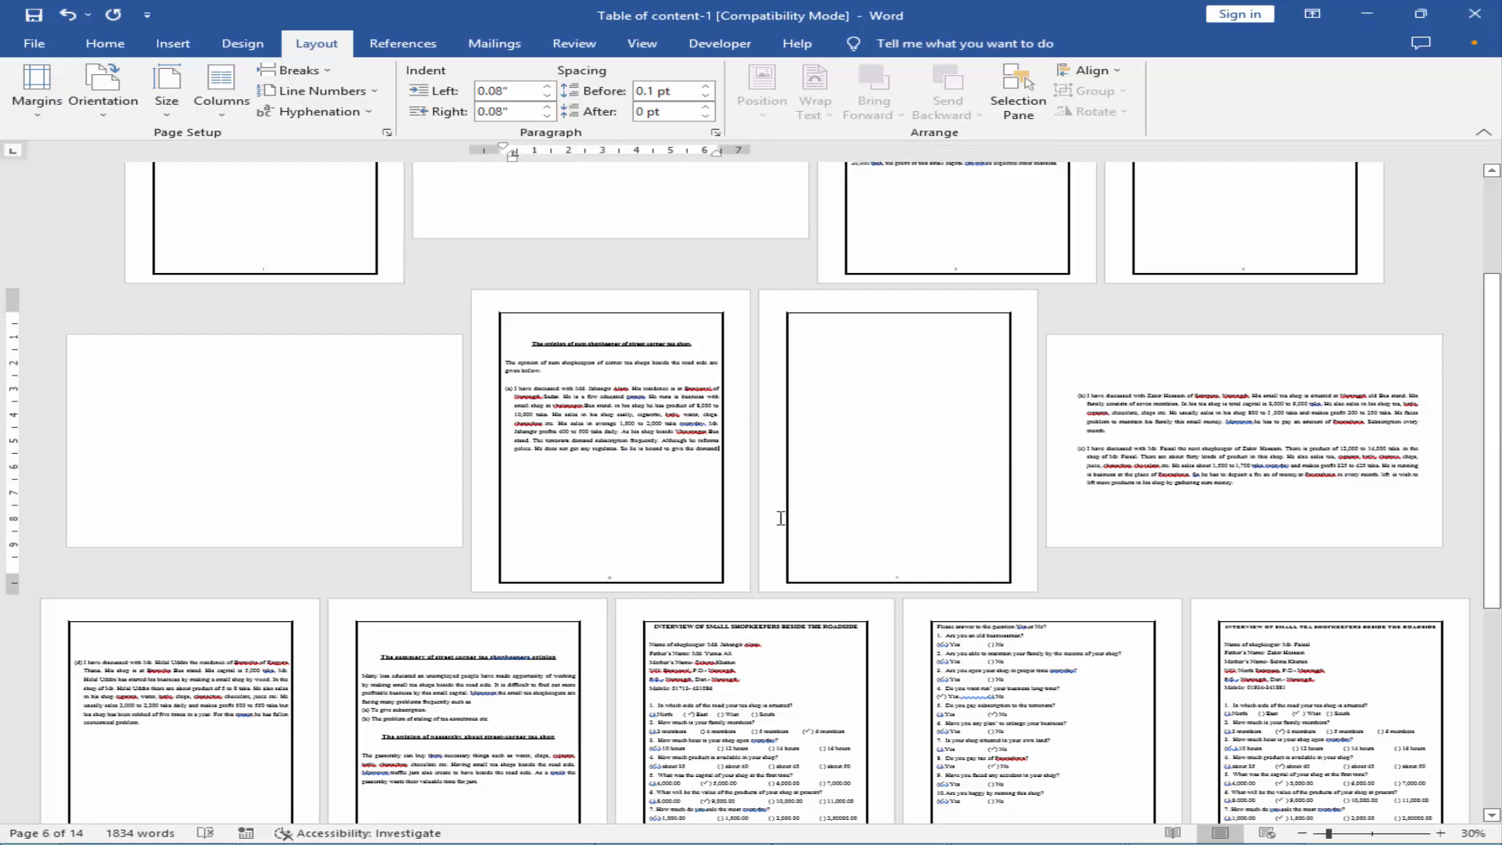
{"action": "left_click", "coordinate": [897, 345]}
{"action": "key", "text": "BackSpace"}
{"action": "scroll", "coordinate": [936, 418], "scroll_direction": "up", "scroll_amount": 3, "text": "ctrl"}
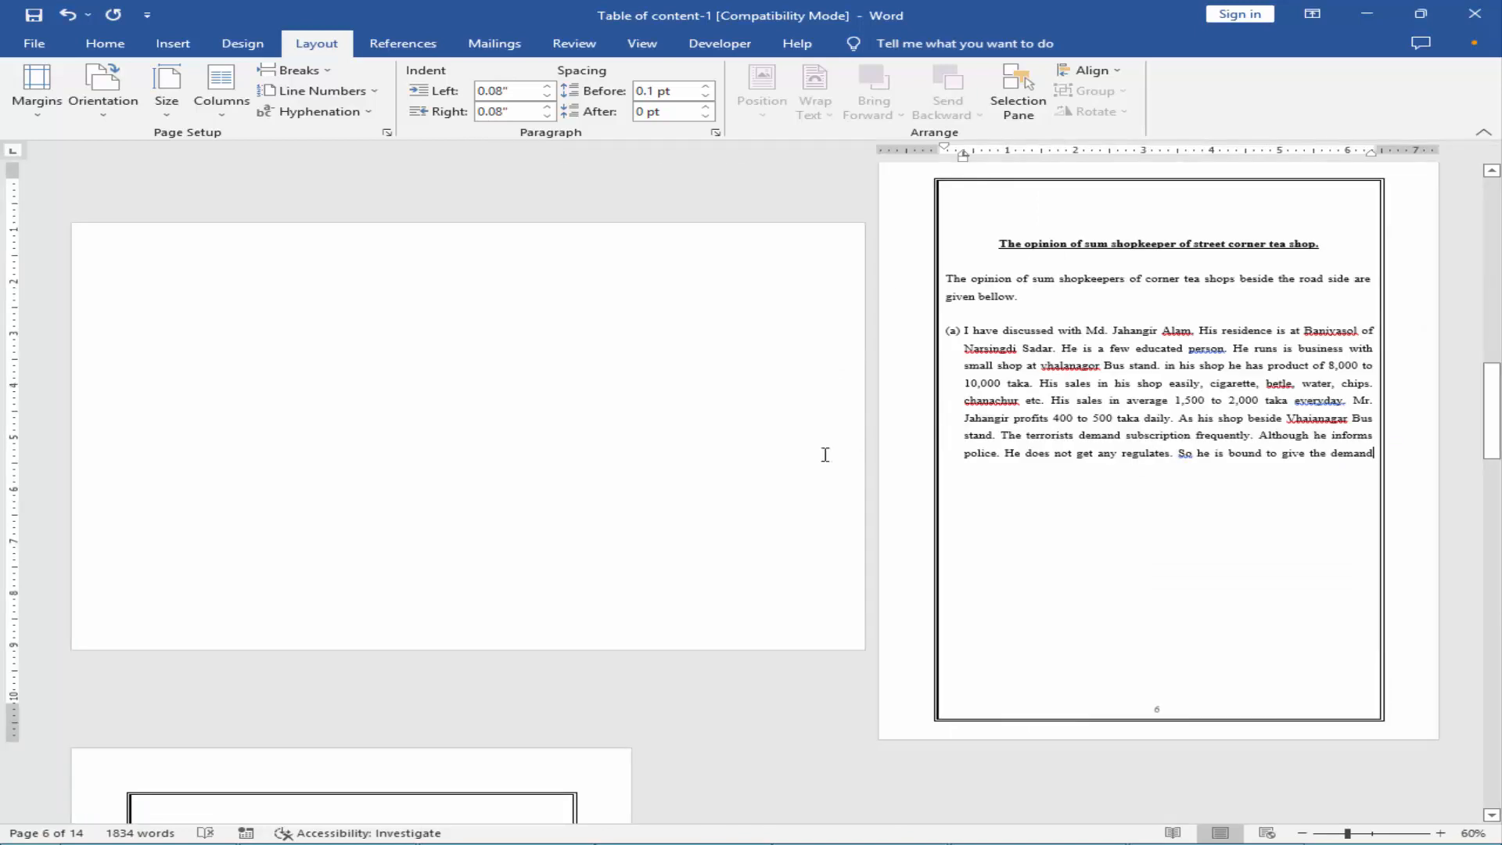
{"action": "scroll", "coordinate": [792, 482], "scroll_direction": "up", "scroll_amount": 10}
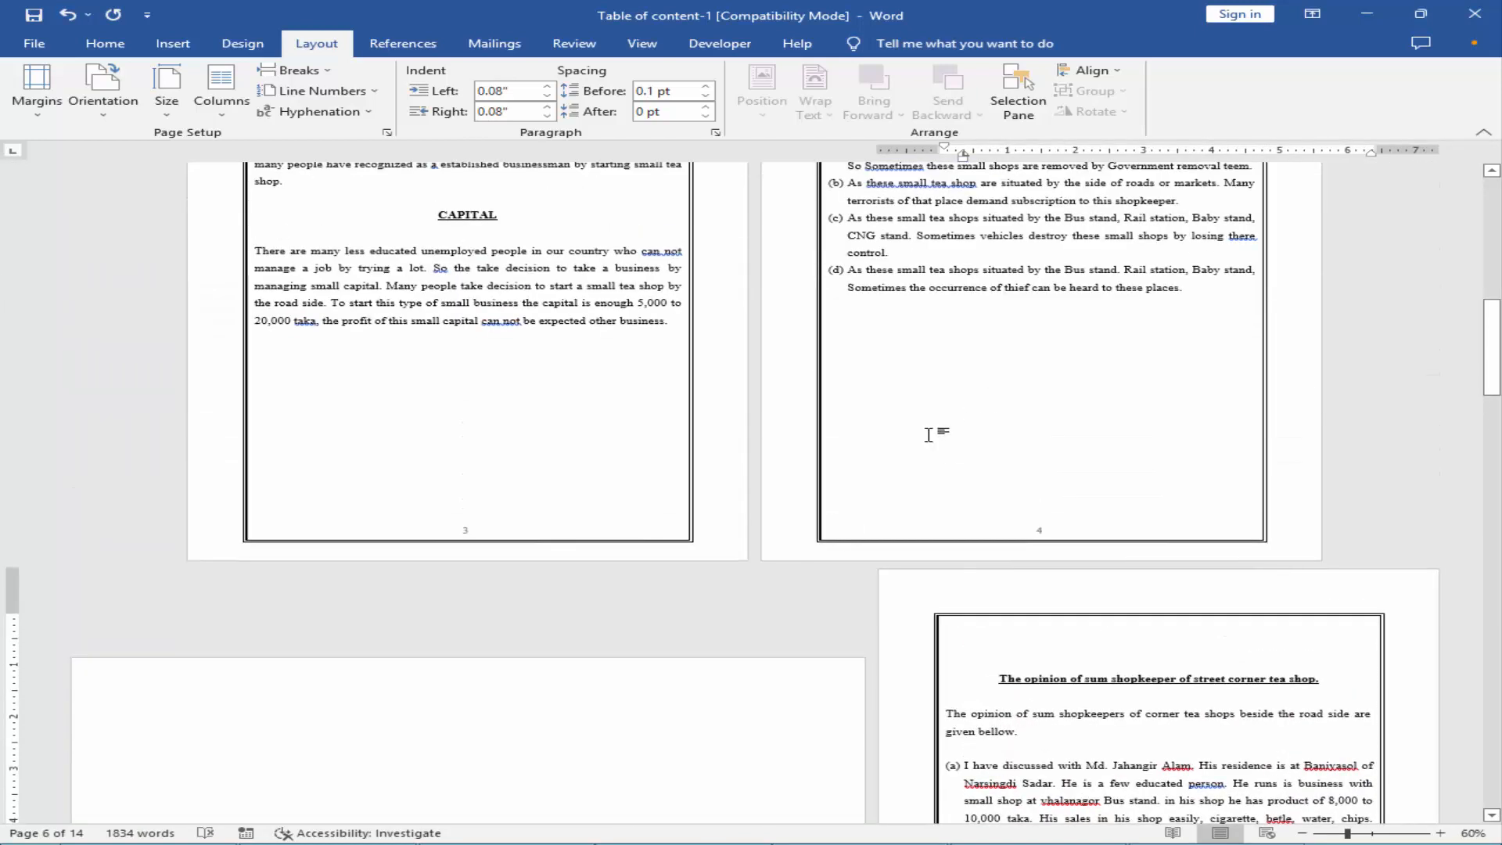
{"action": "scroll", "coordinate": [893, 468], "scroll_direction": "down", "scroll_amount": 1, "text": "ctrl"}
{"action": "scroll", "coordinate": [892, 468], "scroll_direction": "down", "scroll_amount": 2, "text": "ctrl"}
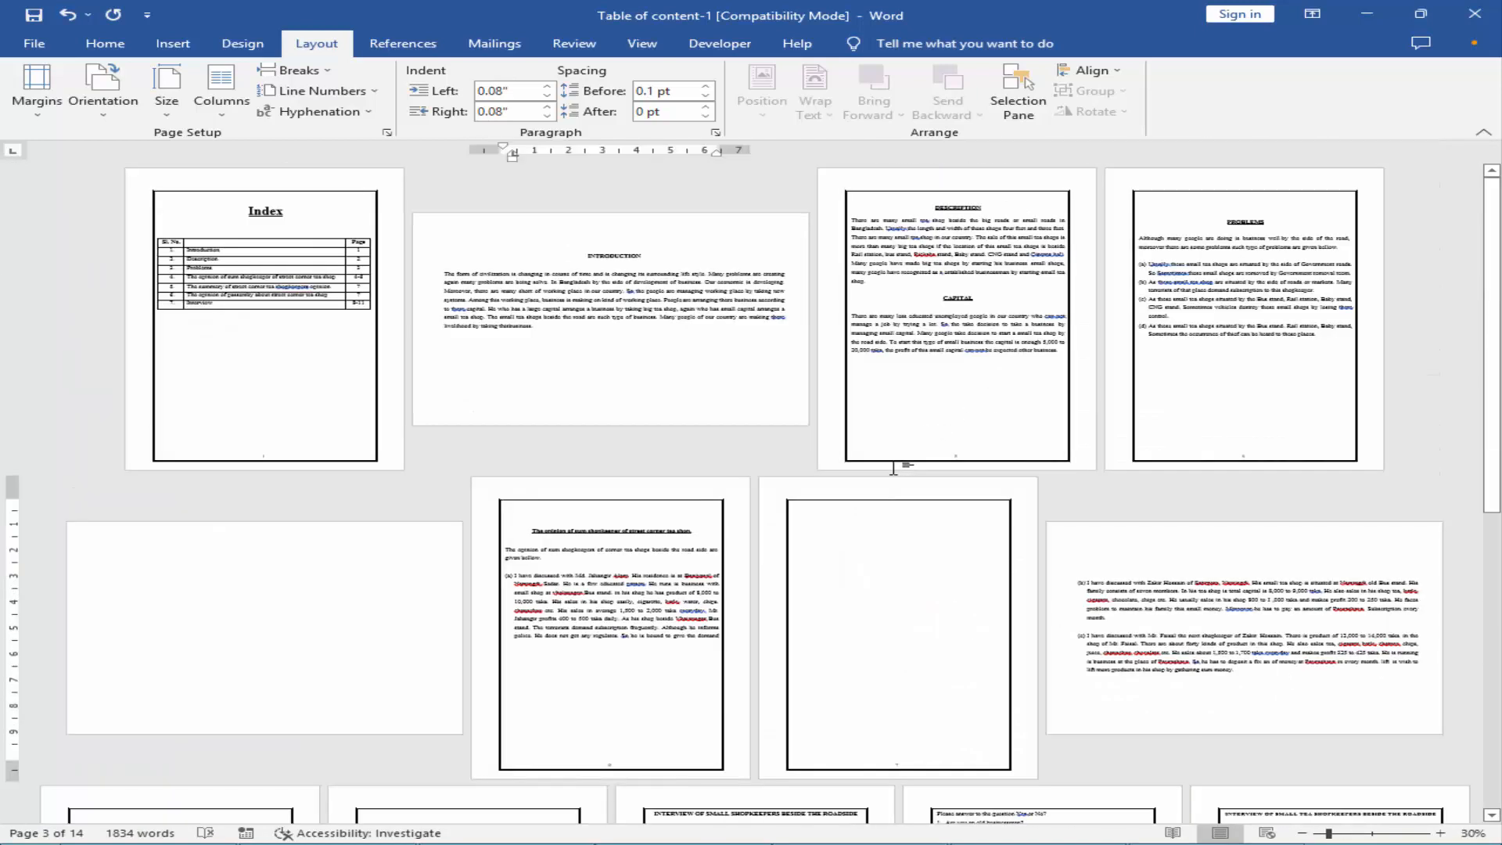
{"action": "left_click", "coordinate": [866, 557]}
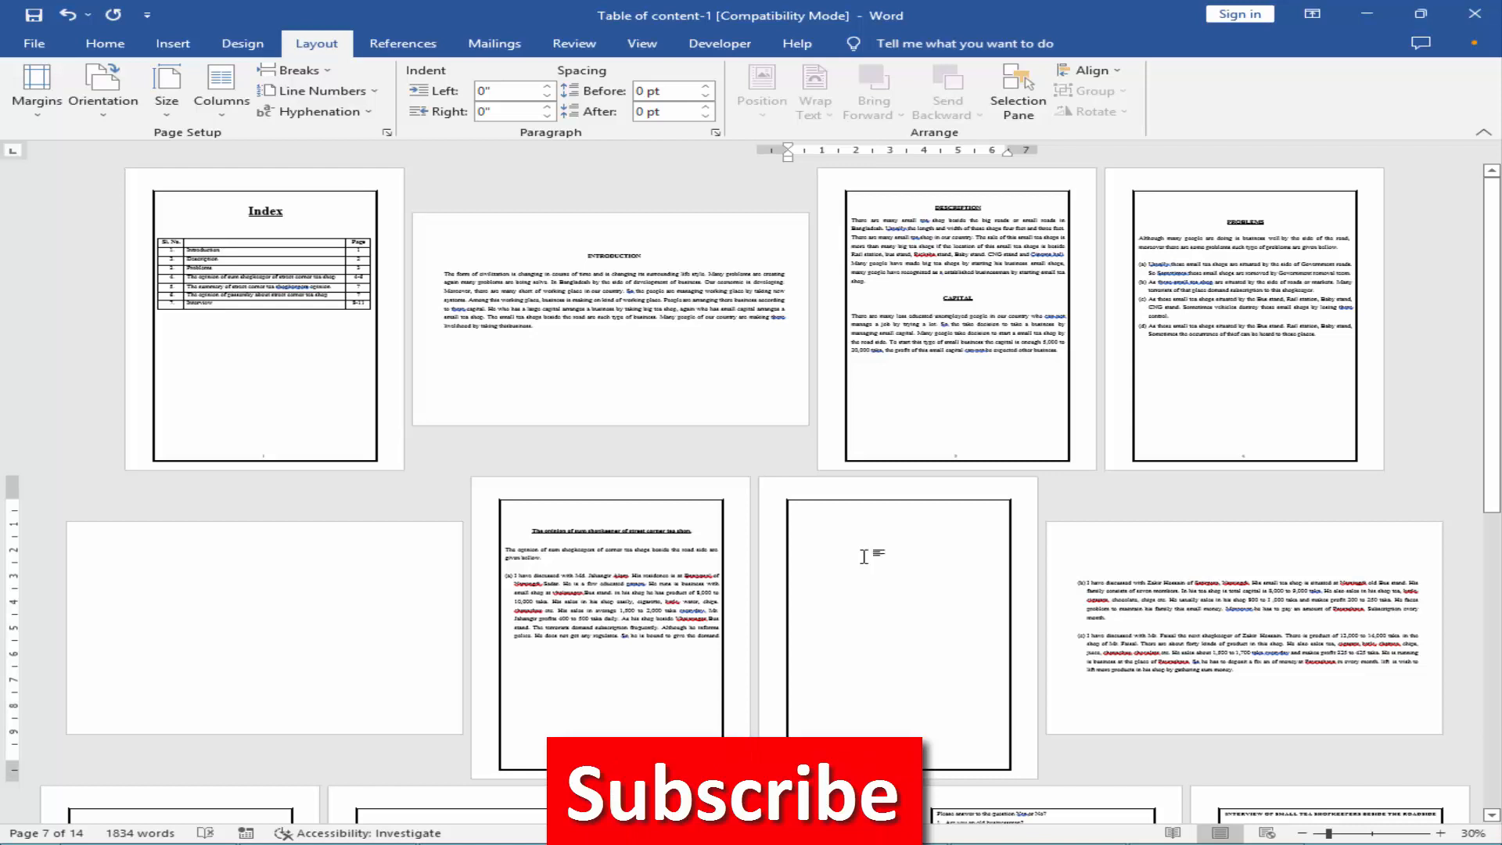
{"action": "left_click", "coordinate": [615, 682]}
{"action": "left_click", "coordinate": [895, 537]}
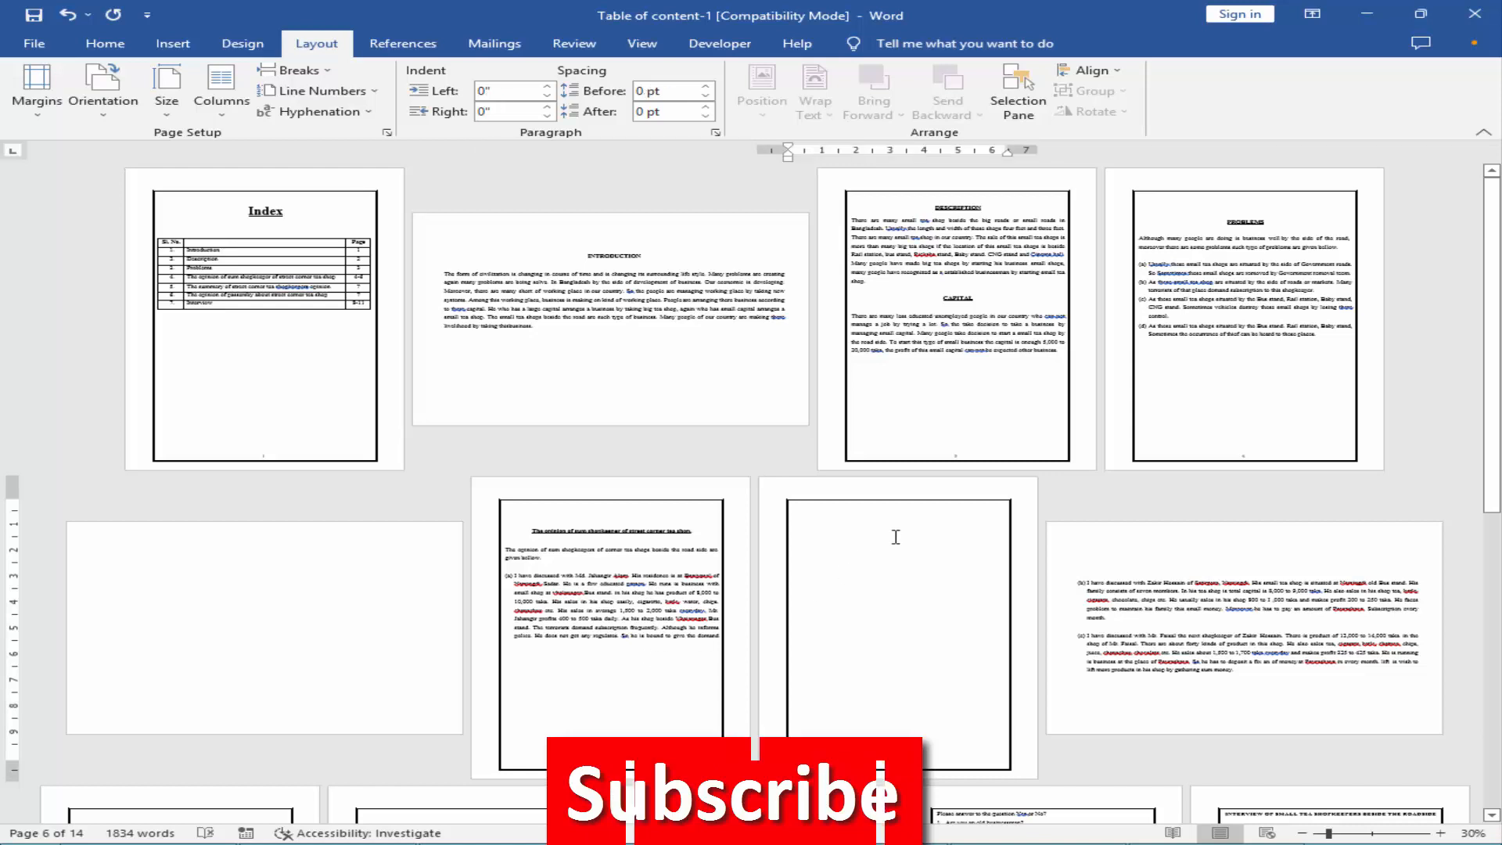
{"action": "key", "text": "BackSpace"}
{"action": "key", "text": "BackSpace"}
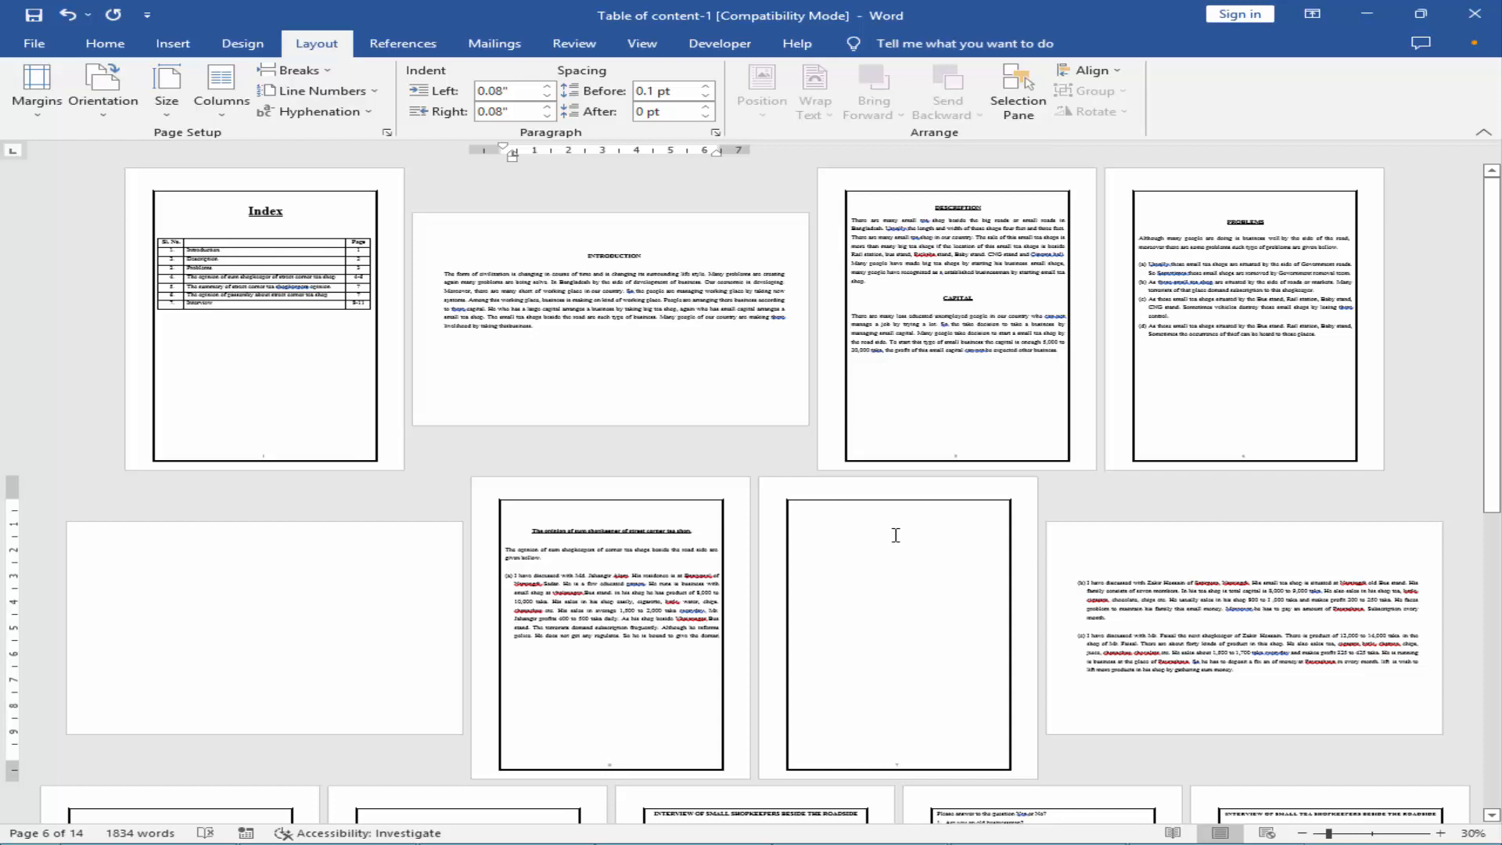
{"action": "key", "text": "Delete"}
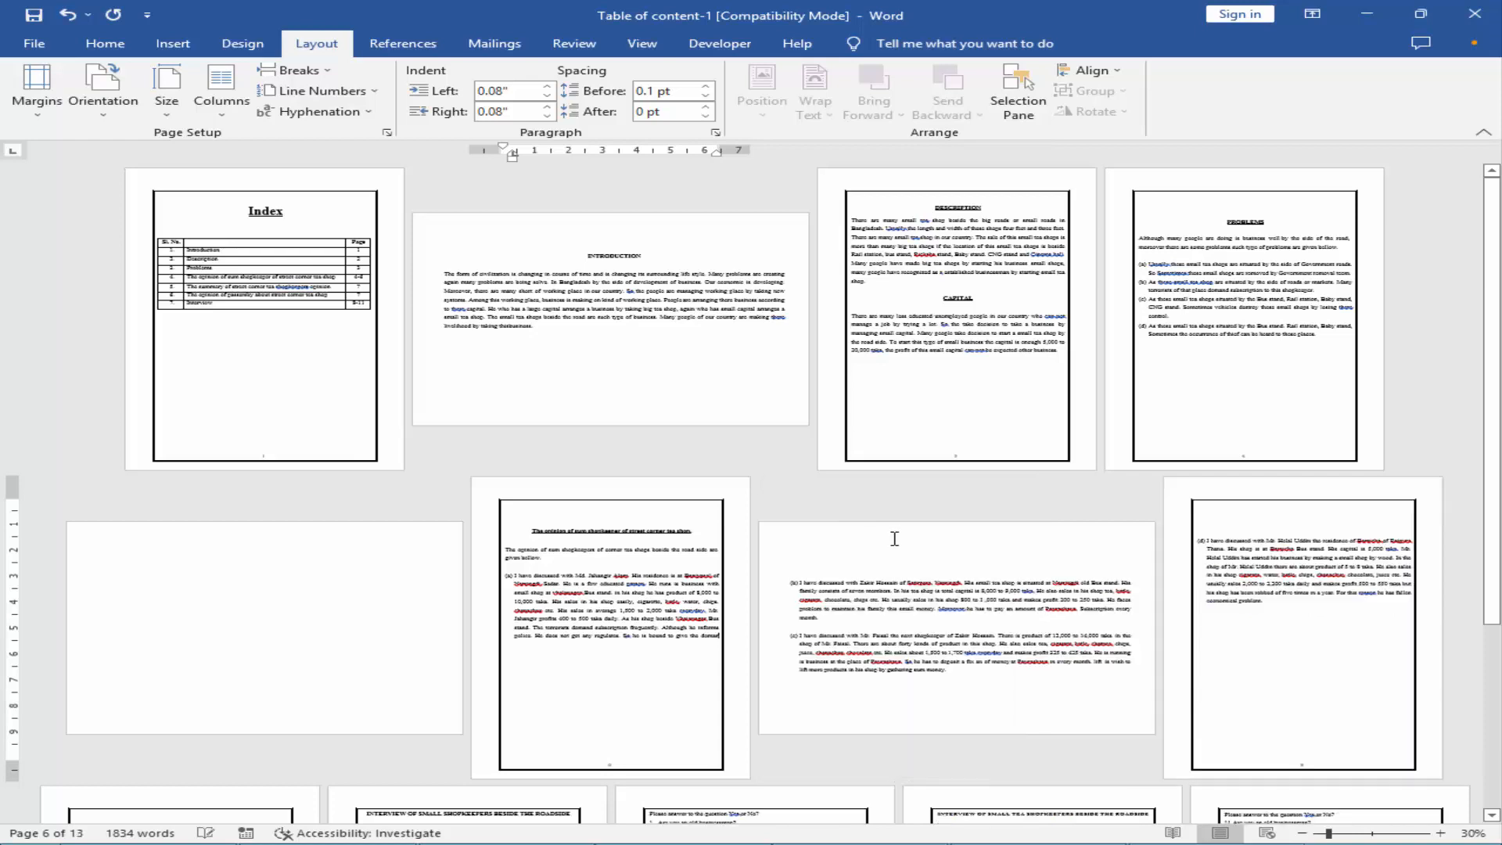
Set the first yes/no questionnaire page, following the first shopkeeper interview, to Landscape orientation, applied to the selected text only
{"action": "scroll", "coordinate": [1100, 574], "scroll_direction": "down", "scroll_amount": 5}
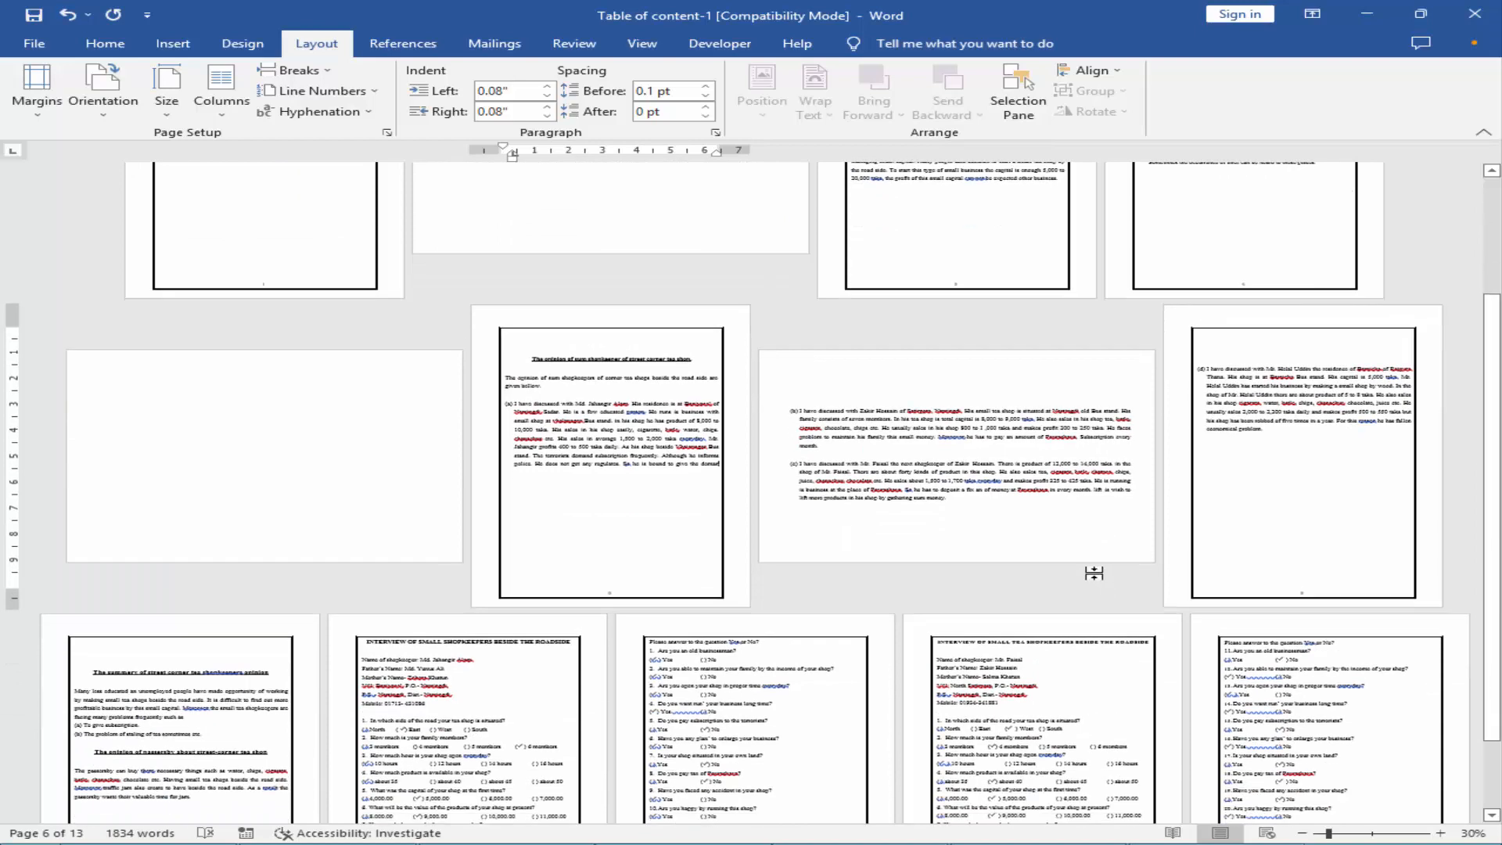
{"action": "scroll", "coordinate": [1096, 573], "scroll_direction": "down", "scroll_amount": 1}
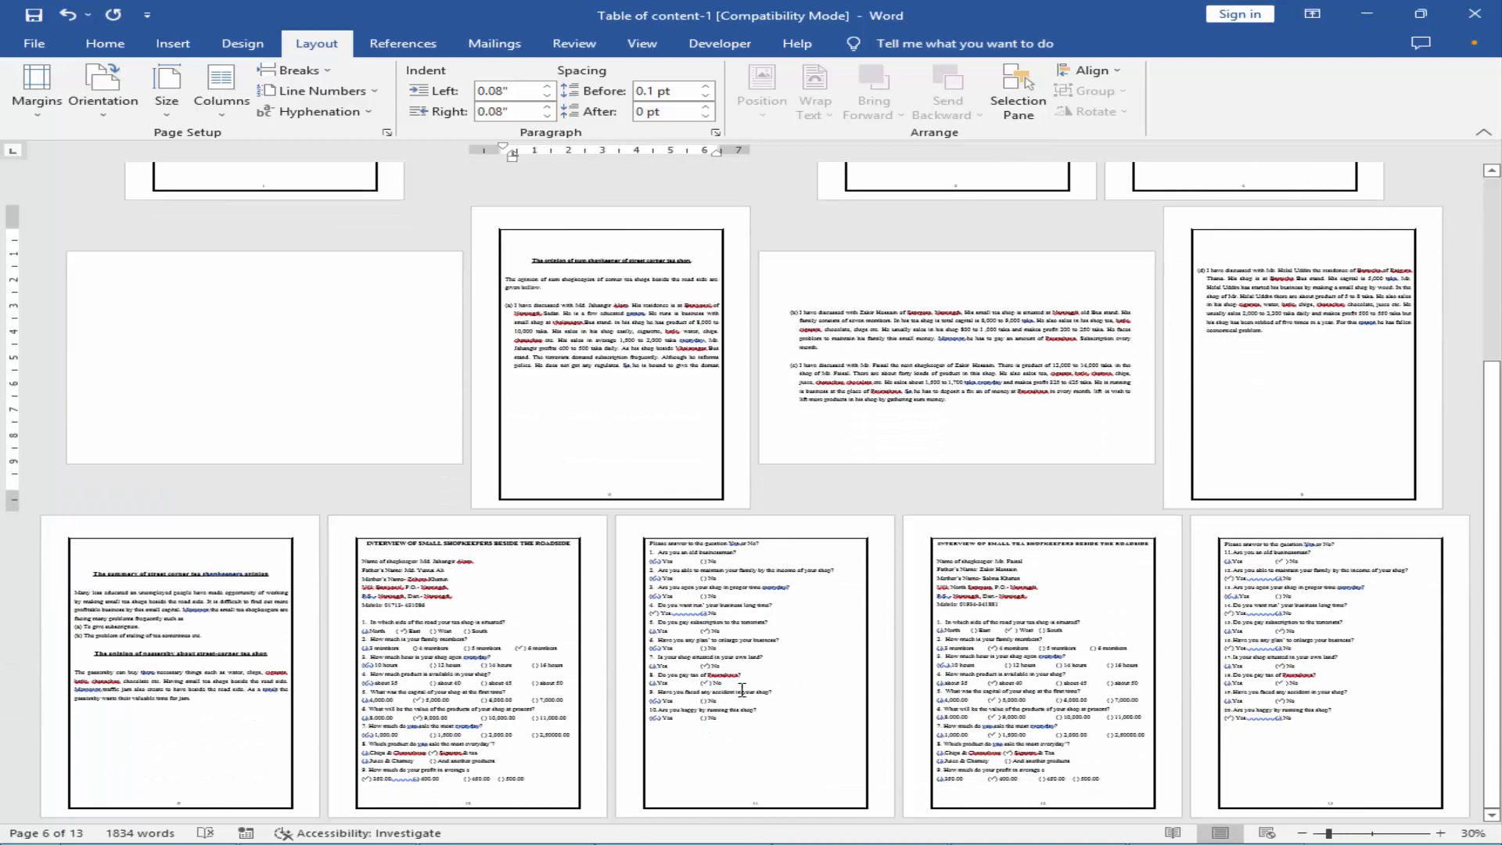
{"action": "left_click_drag", "start_coordinate": [741, 690], "coordinate": [648, 523]}
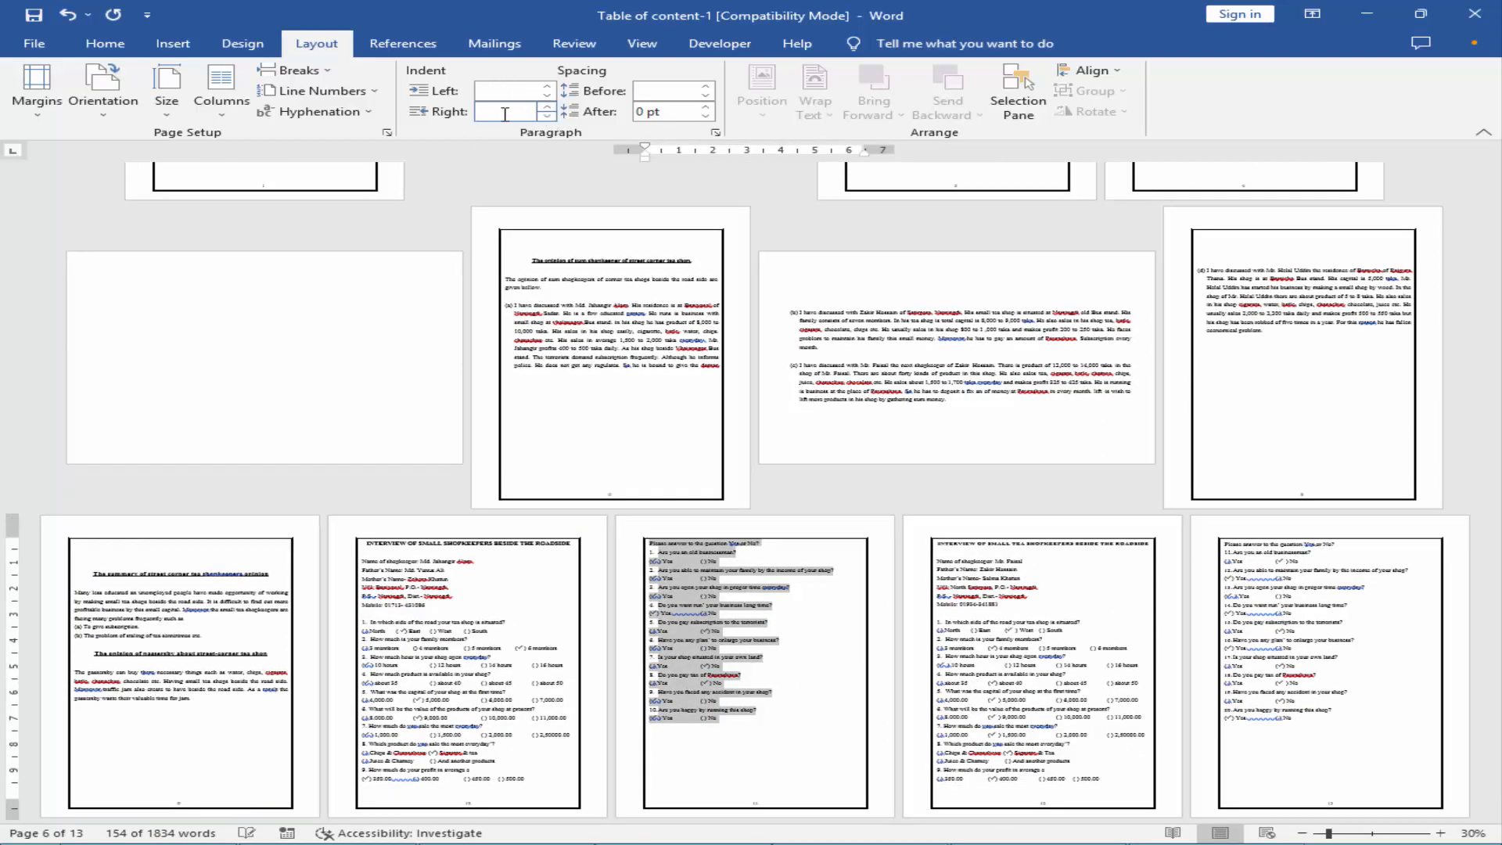
{"action": "left_click", "coordinate": [167, 110]}
{"action": "left_click", "coordinate": [249, 532]}
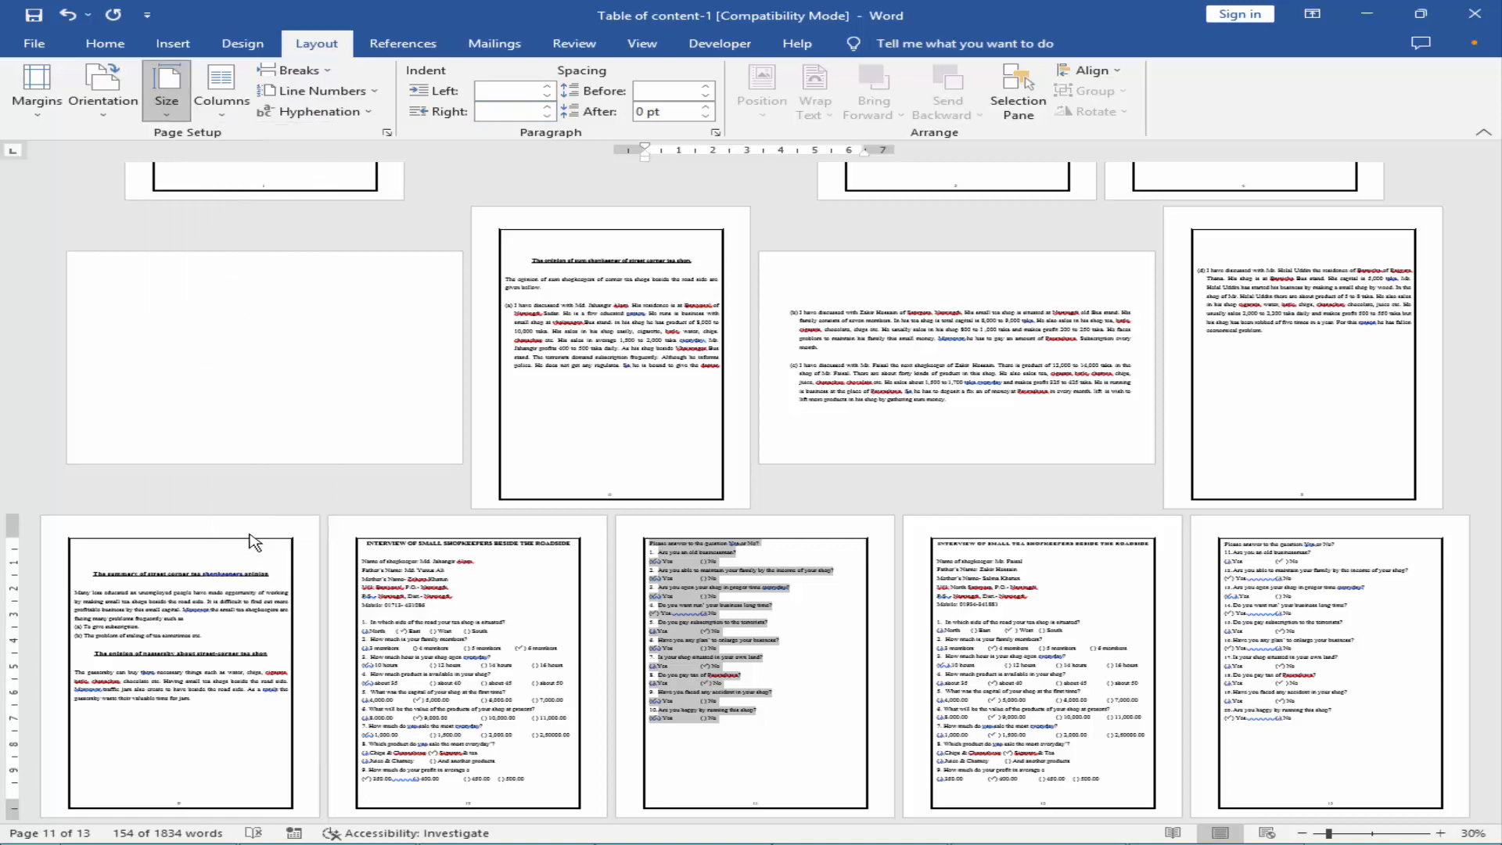
{"action": "left_click", "coordinate": [661, 596]}
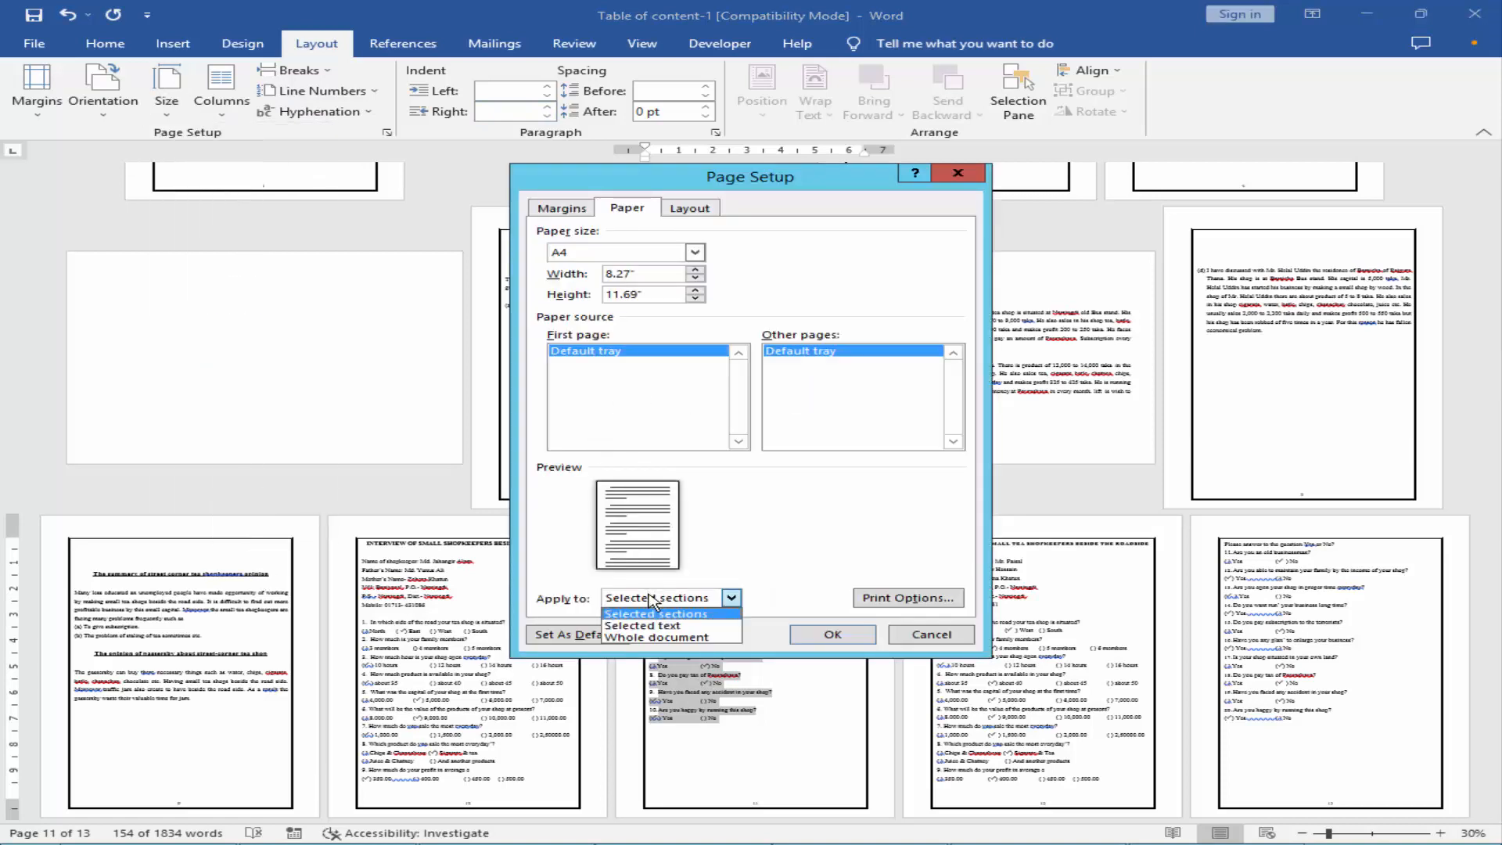
{"action": "left_click", "coordinate": [643, 636]}
{"action": "left_click", "coordinate": [553, 208]}
{"action": "left_click", "coordinate": [679, 348]}
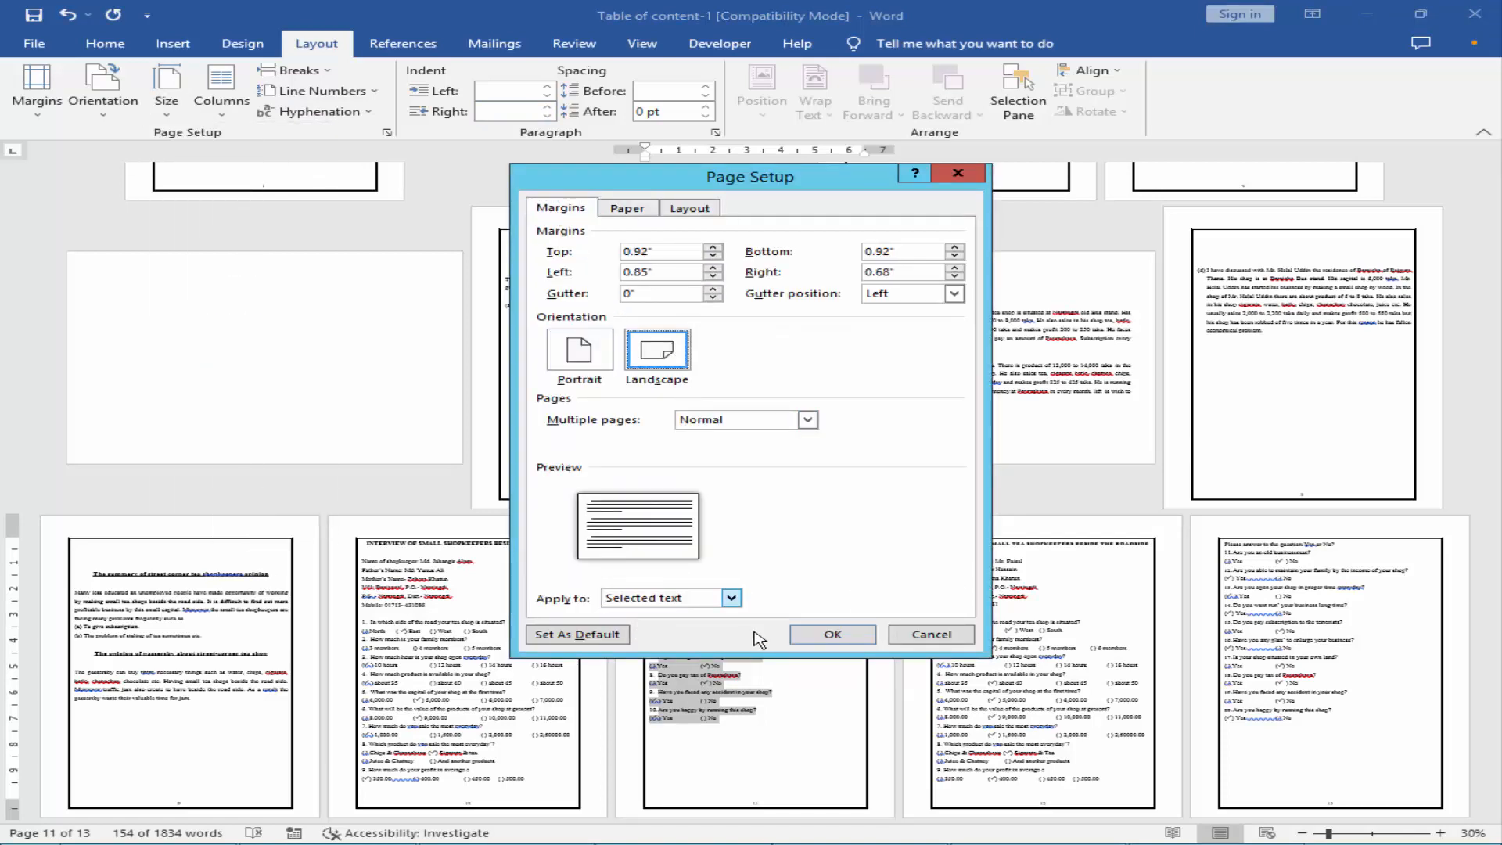
{"action": "left_click", "coordinate": [805, 636]}
{"action": "left_click", "coordinate": [788, 593]}
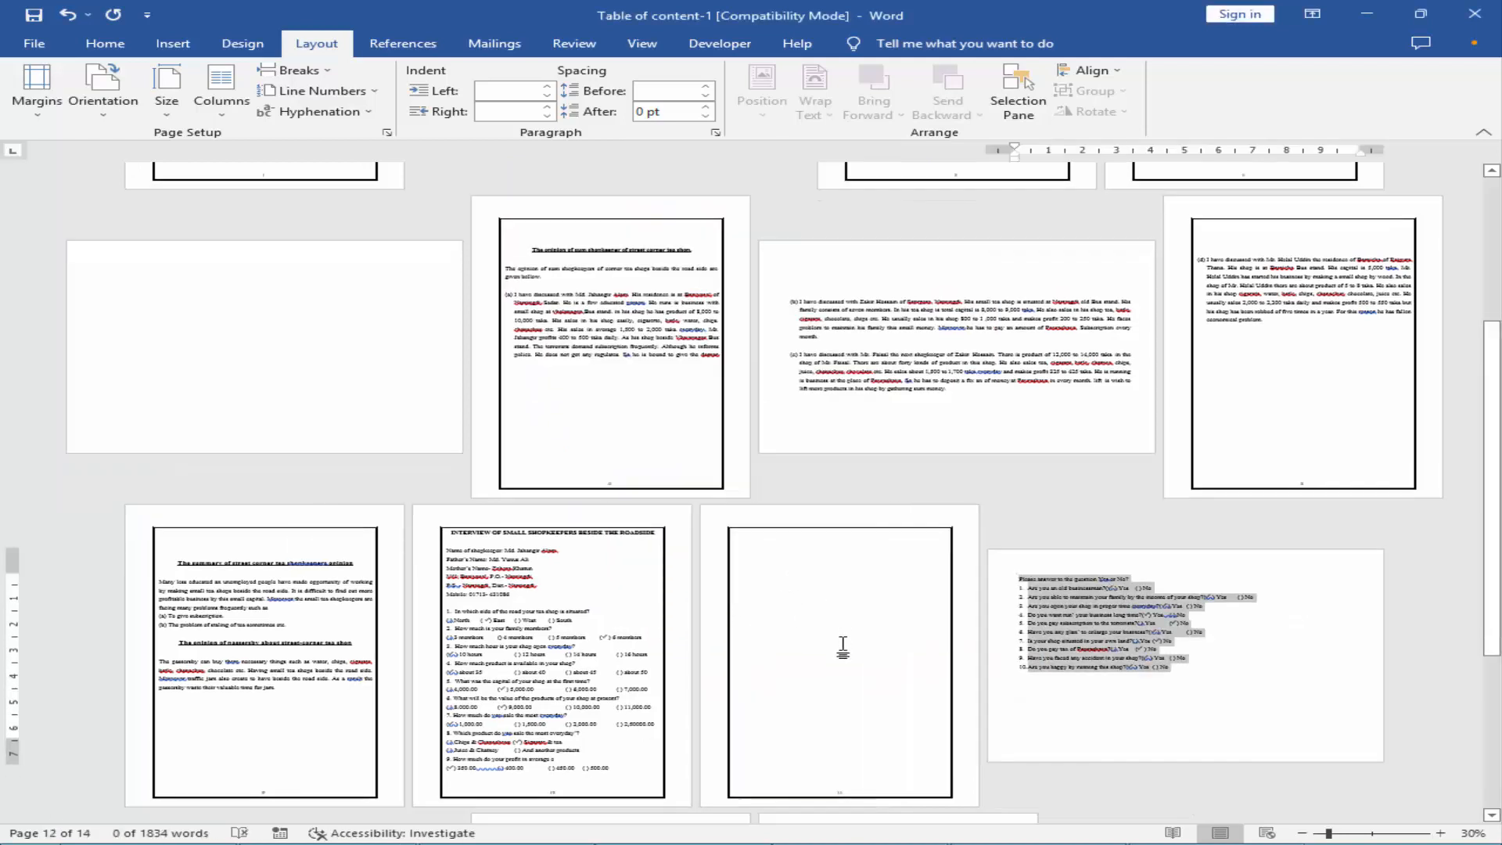
Delete the border frame on the extra blank portrait page before the landscape questionnaire, and remove that blank page
{"action": "scroll", "coordinate": [845, 650], "scroll_direction": "down", "scroll_amount": 1}
{"action": "left_click", "coordinate": [953, 642]}
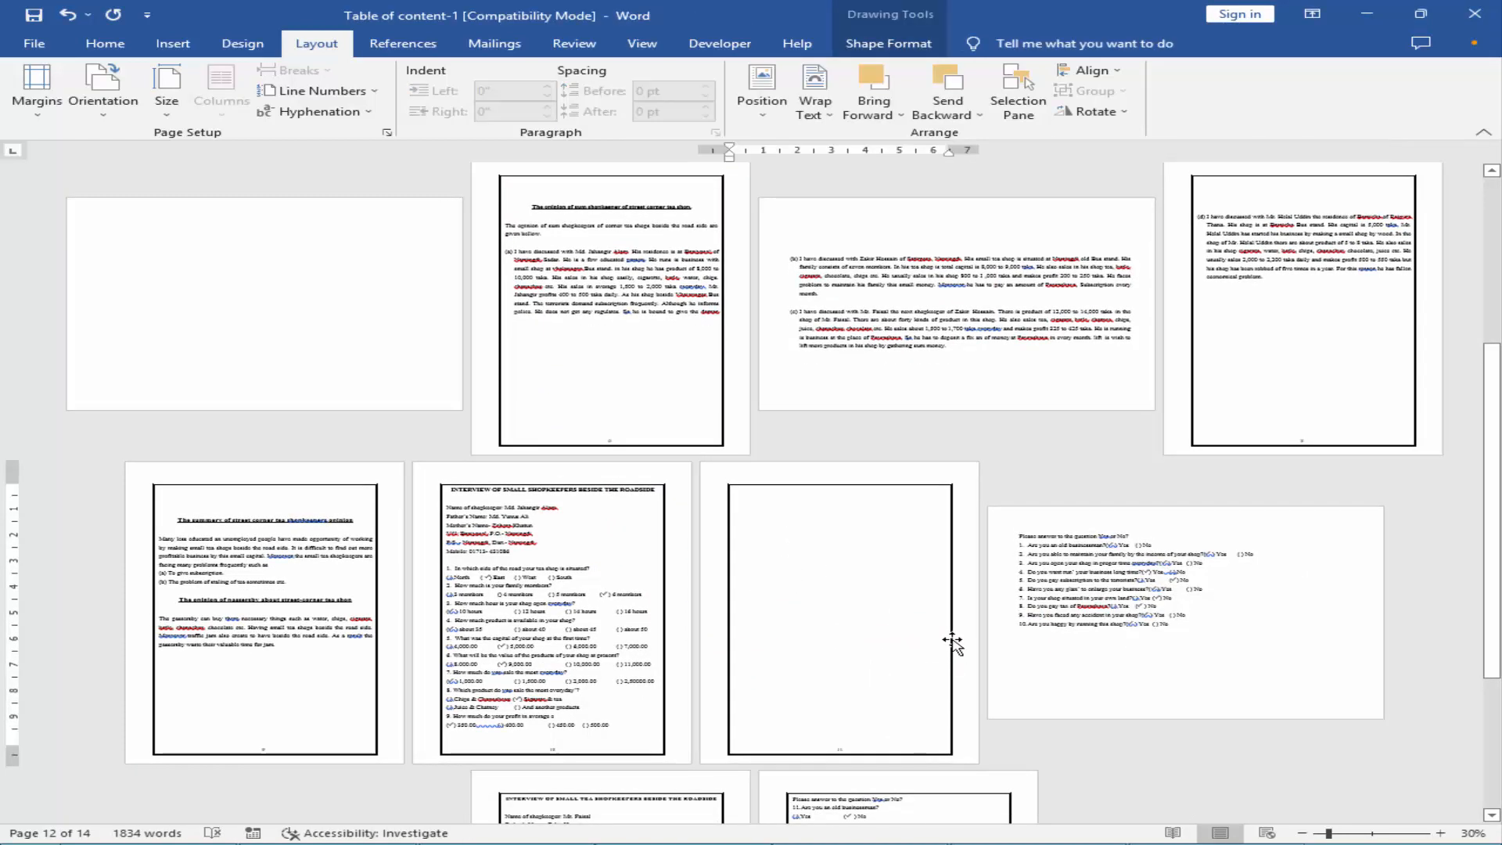
{"action": "key", "text": "Delete"}
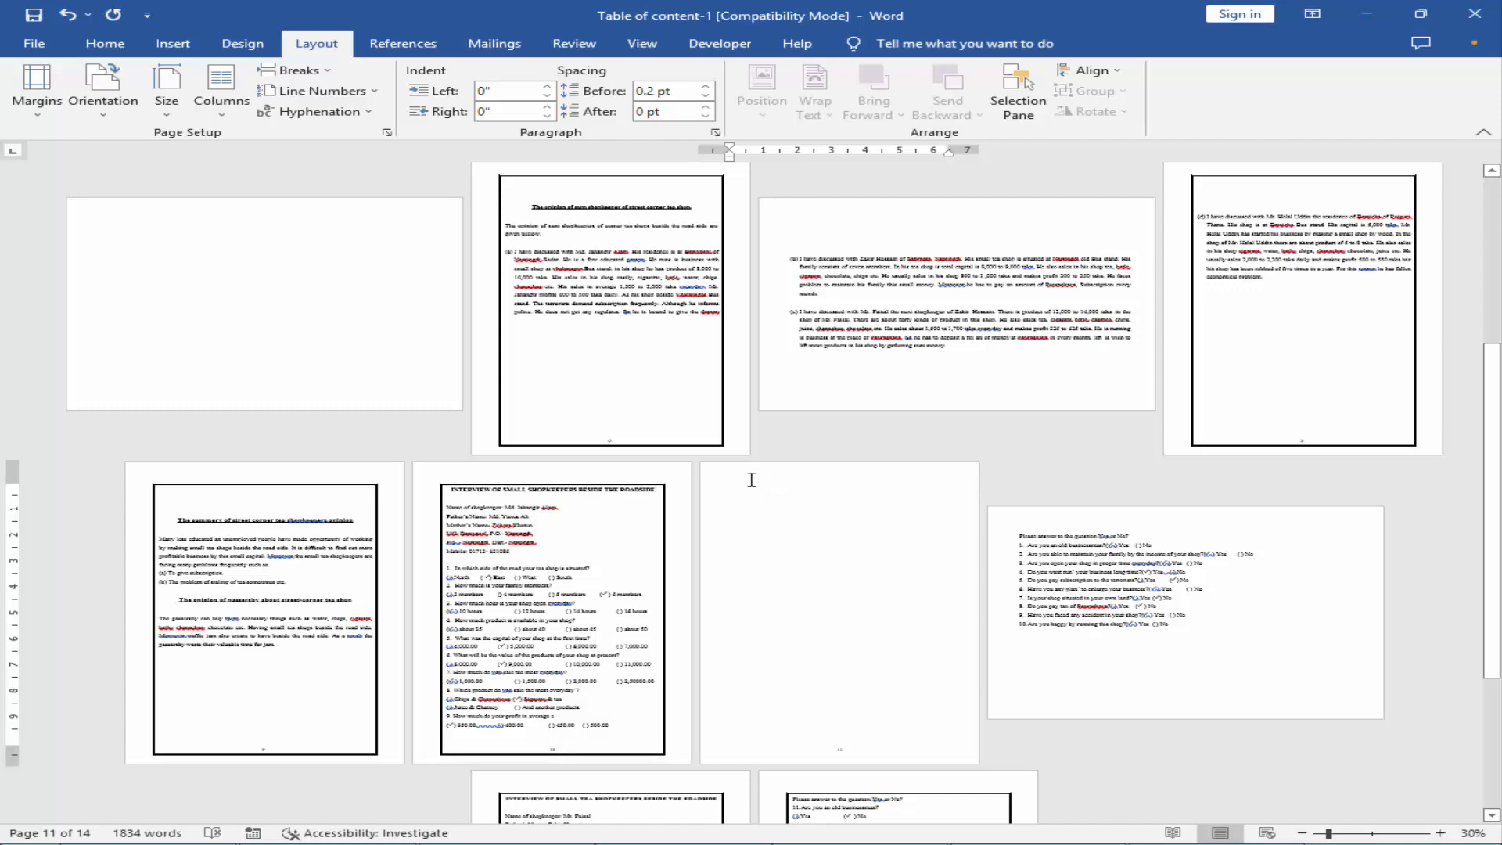
{"action": "key", "text": "Delete"}
{"action": "scroll", "coordinate": [902, 670], "scroll_direction": "down", "scroll_amount": 2}
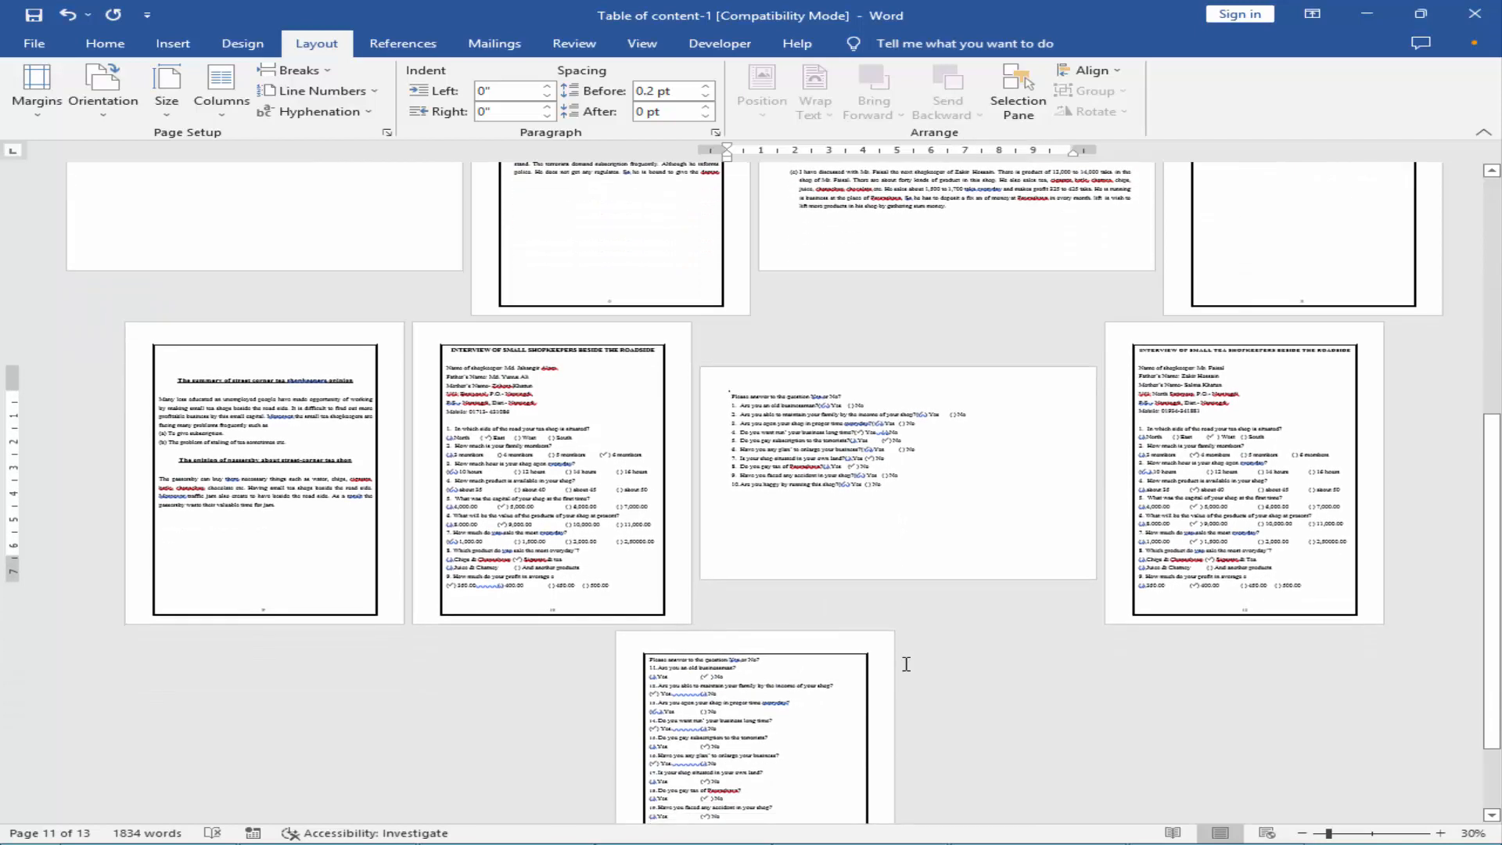
{"action": "scroll", "coordinate": [907, 664], "scroll_direction": "up", "scroll_amount": 3}
{"action": "scroll", "coordinate": [907, 664], "scroll_direction": "up", "scroll_amount": 4}
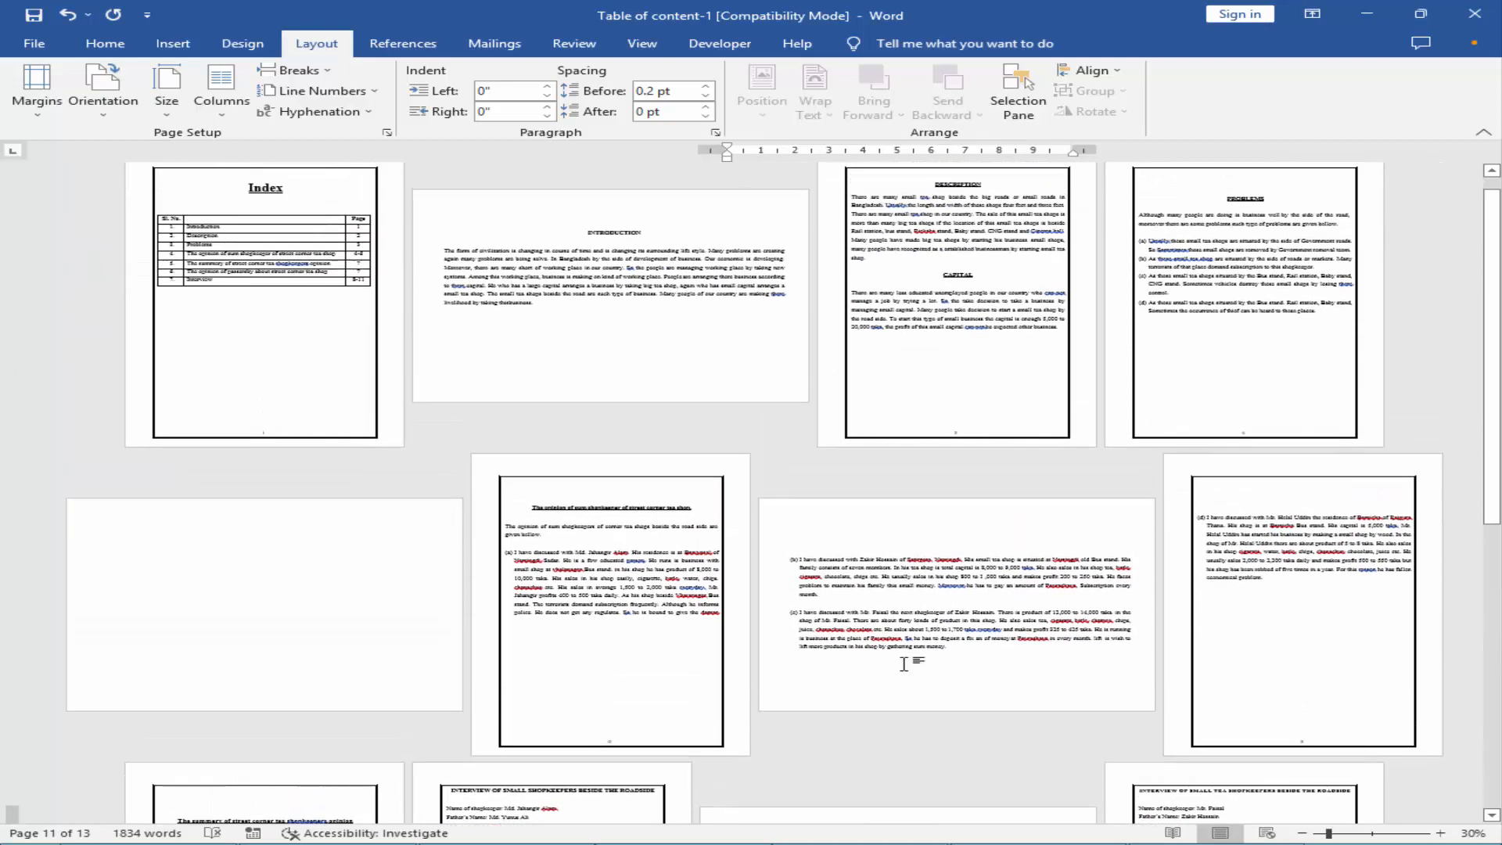